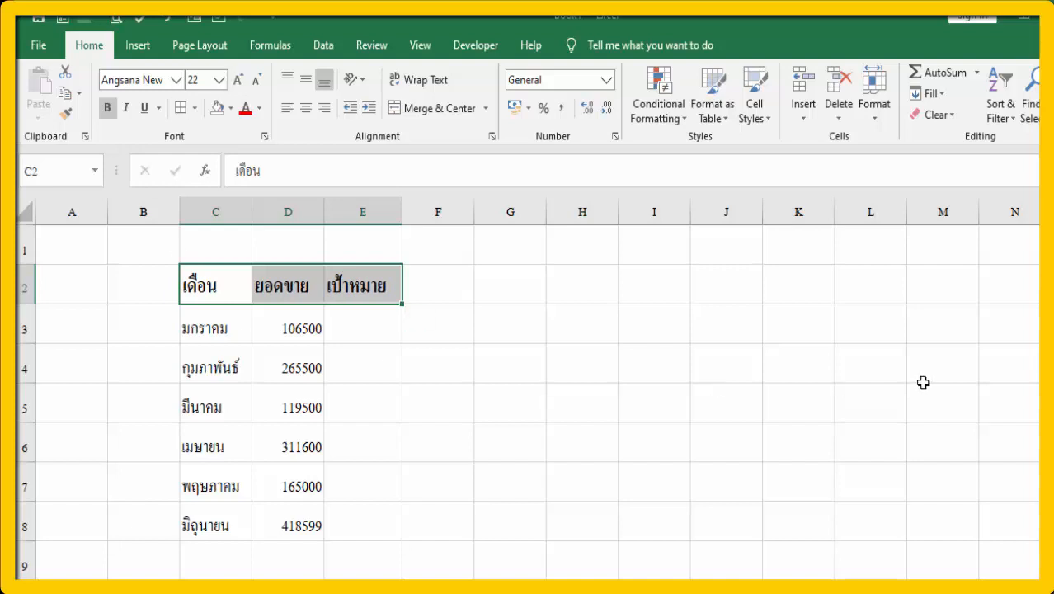
Fill the header cells C2:E2 with light blue and apply the comma style to the sales figures in D3:D8.
click(231, 109)
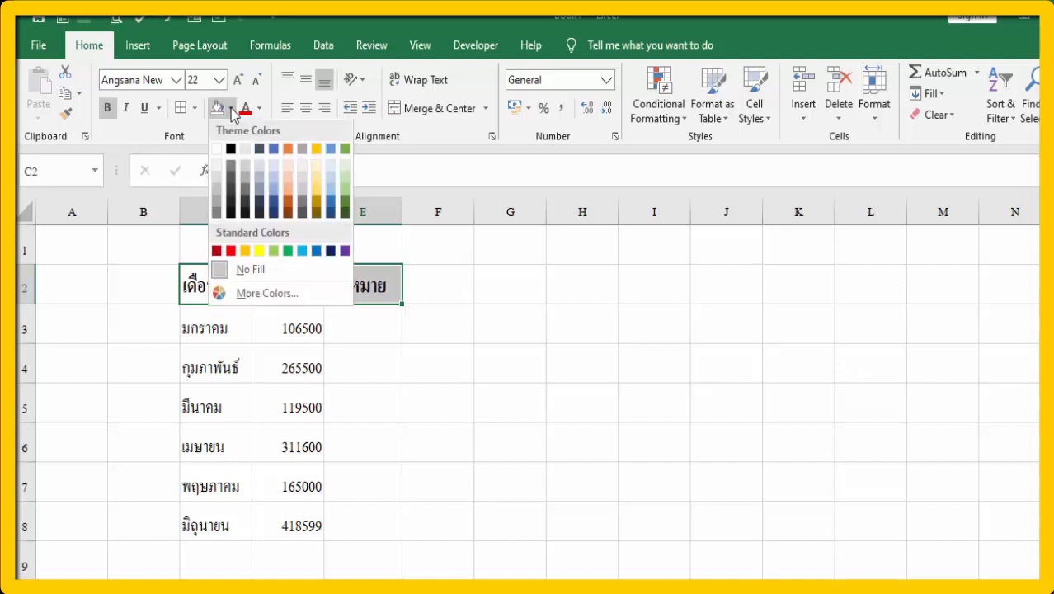
click(329, 192)
click(275, 330)
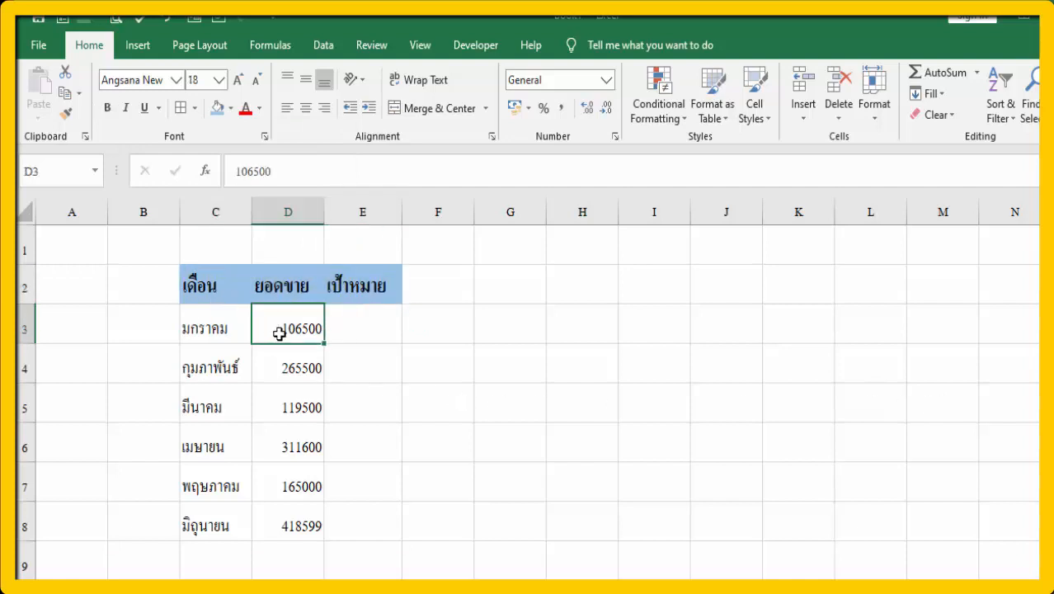
drag(272, 331, 298, 522)
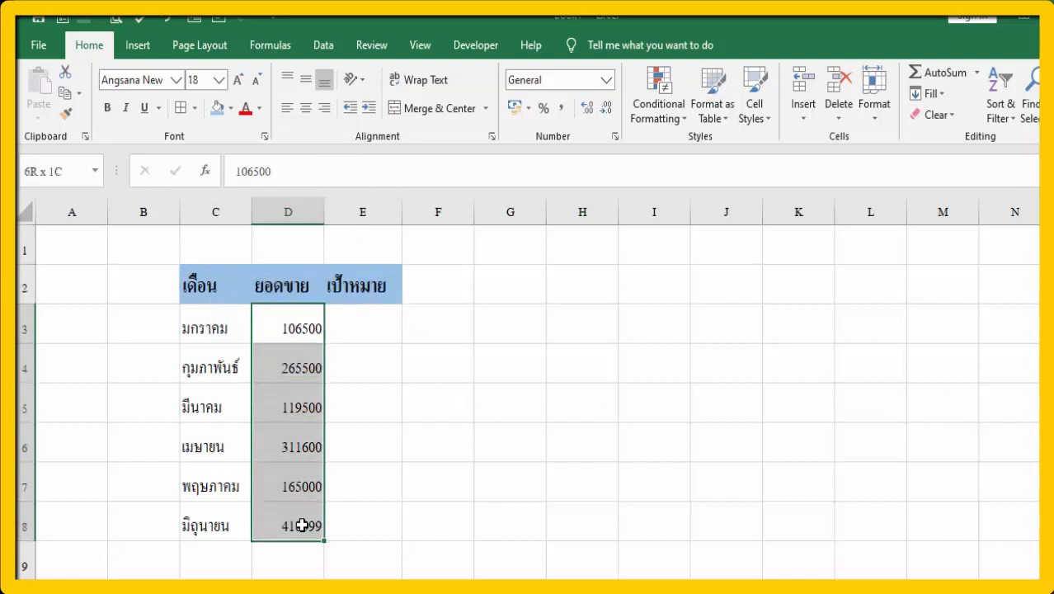
click(562, 109)
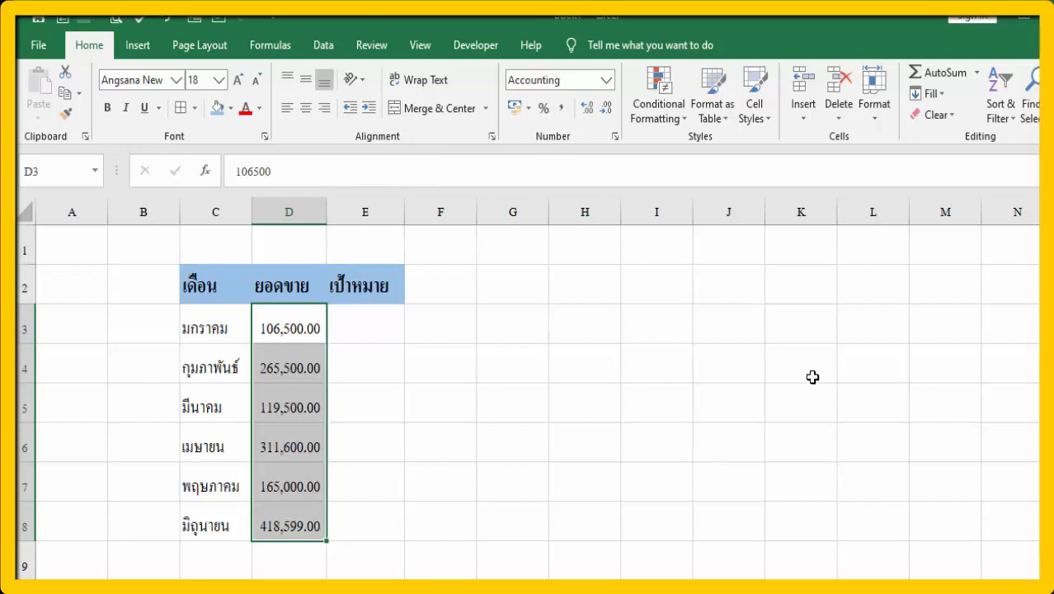
click(381, 290)
click(235, 336)
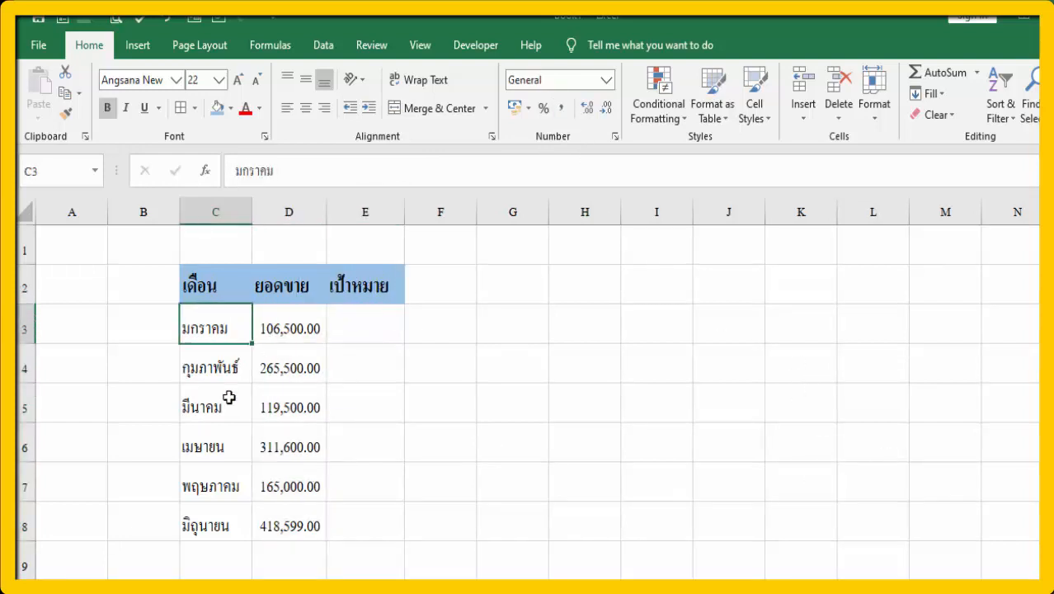
drag(228, 397, 387, 527)
click(378, 287)
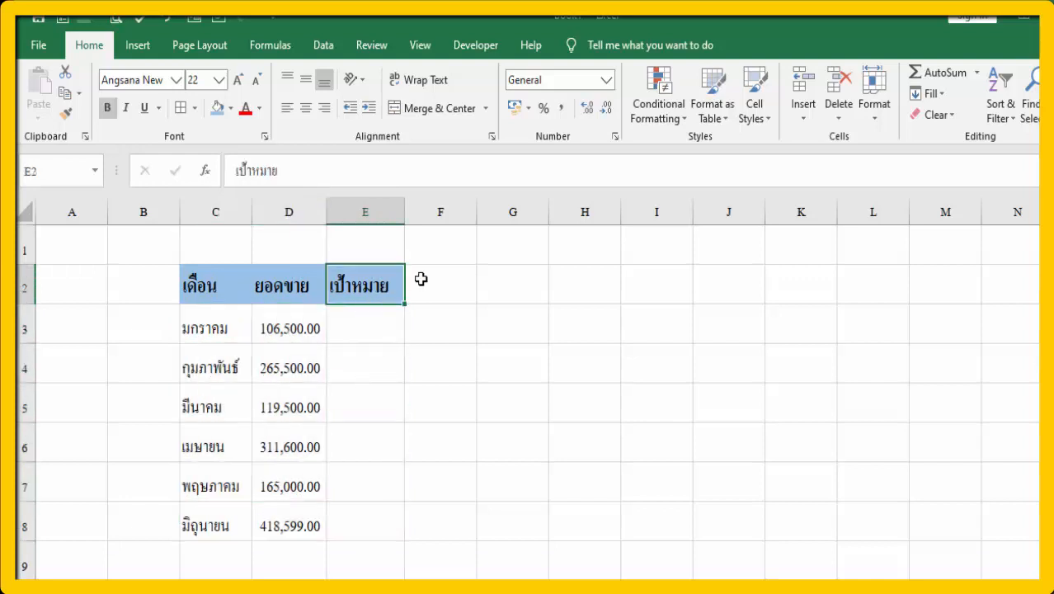
Fill cell F2 with the same light blue and restrict it to a validation list of 100000,150000,200000.
click(421, 279)
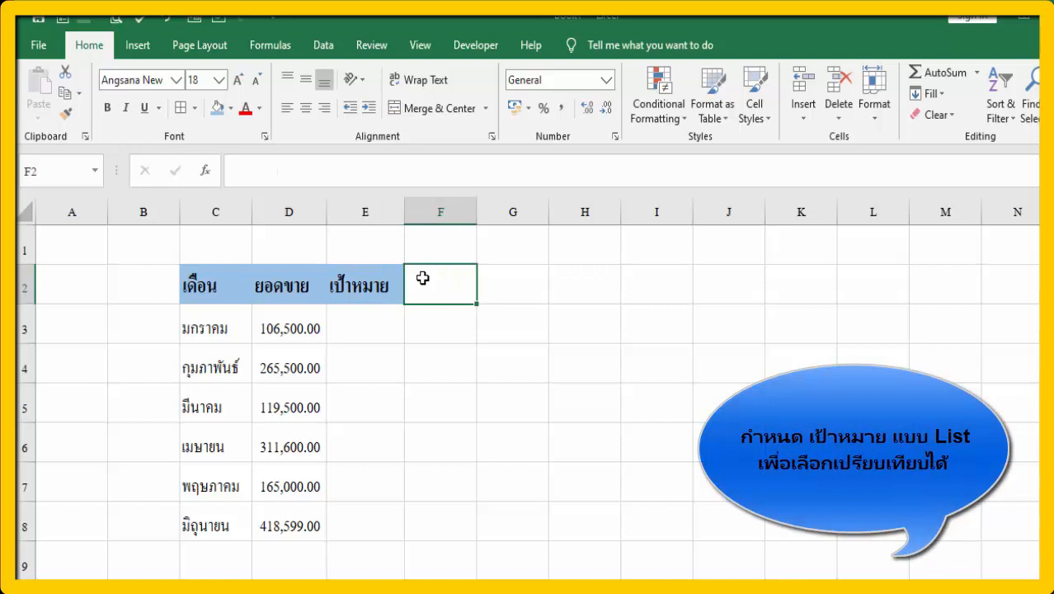
click(217, 108)
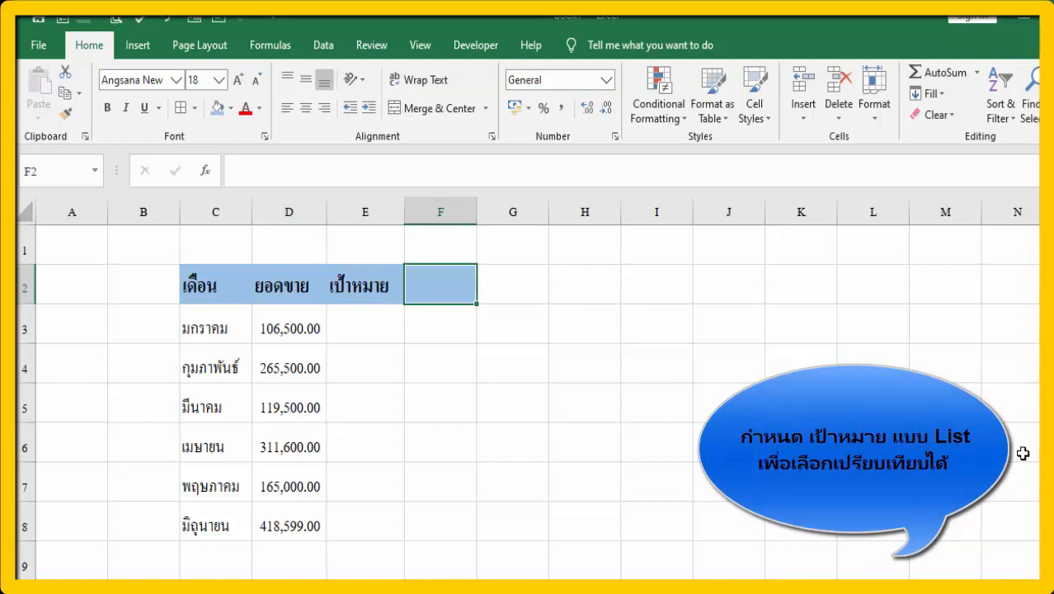
click(330, 46)
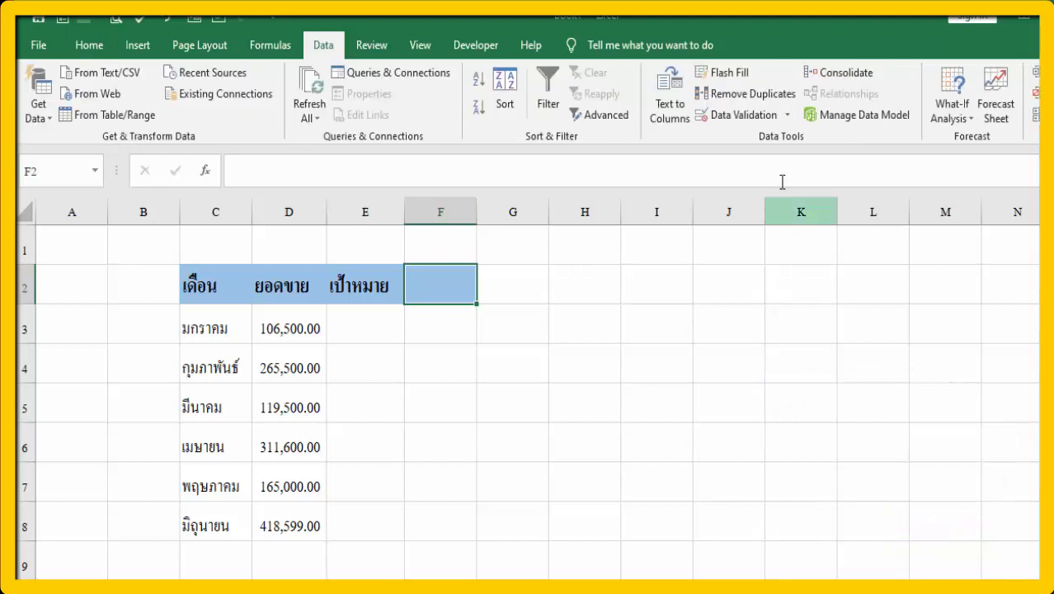
click(766, 117)
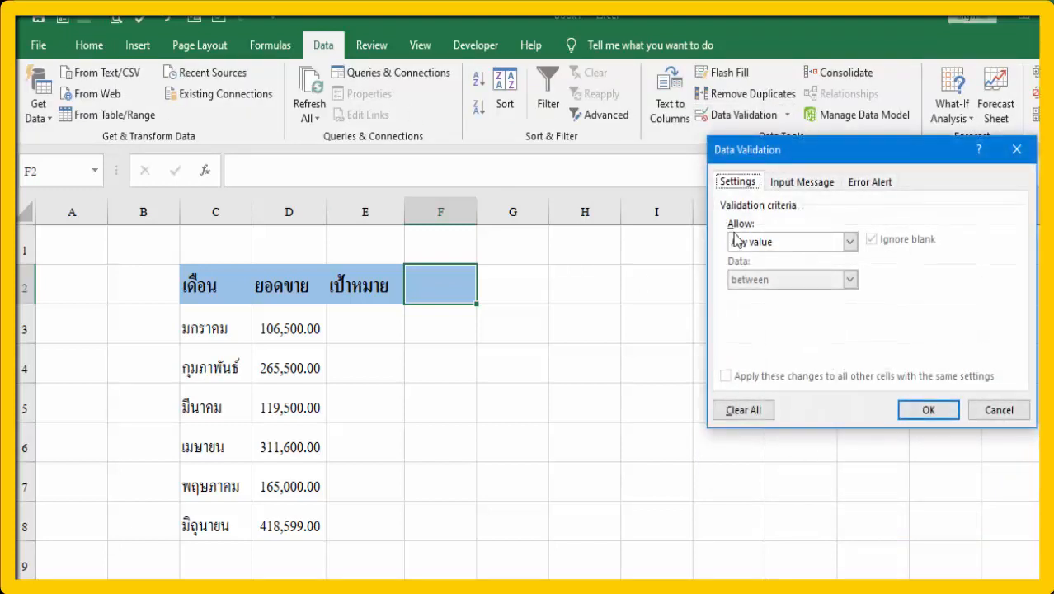
click(757, 242)
click(755, 295)
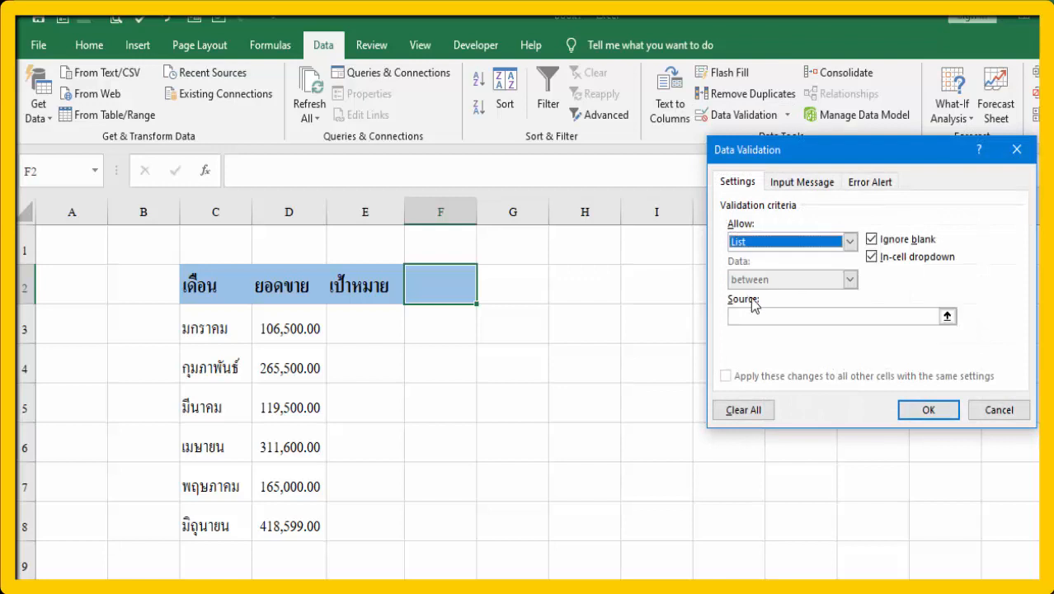
click(774, 315)
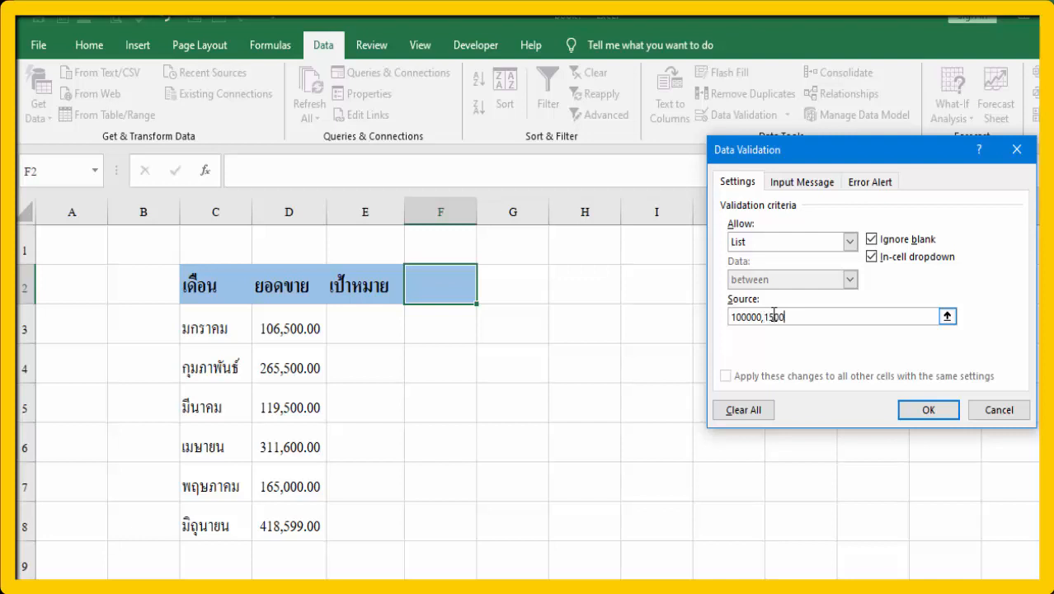
text(,200000)
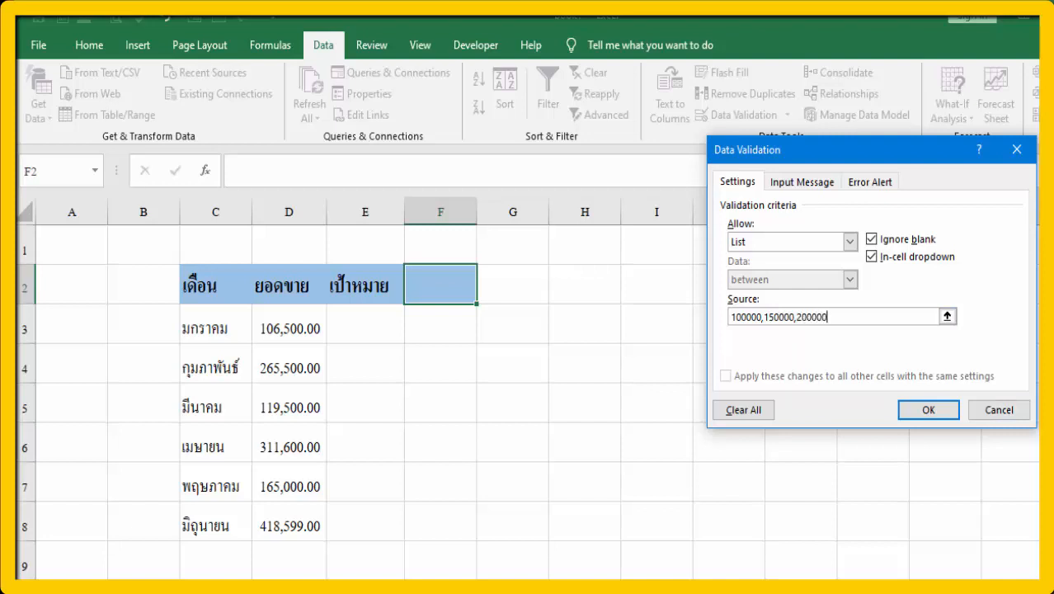
click(938, 414)
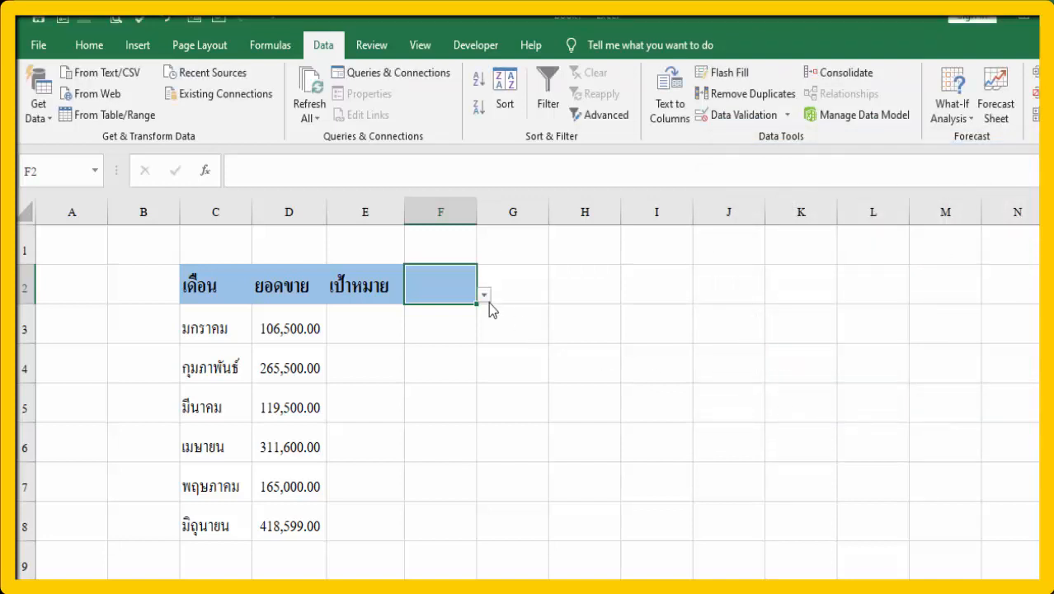
click(485, 296)
click(485, 297)
Merge and center columns E and F separately within each row from 3 to 8.
click(361, 327)
drag(386, 329, 440, 326)
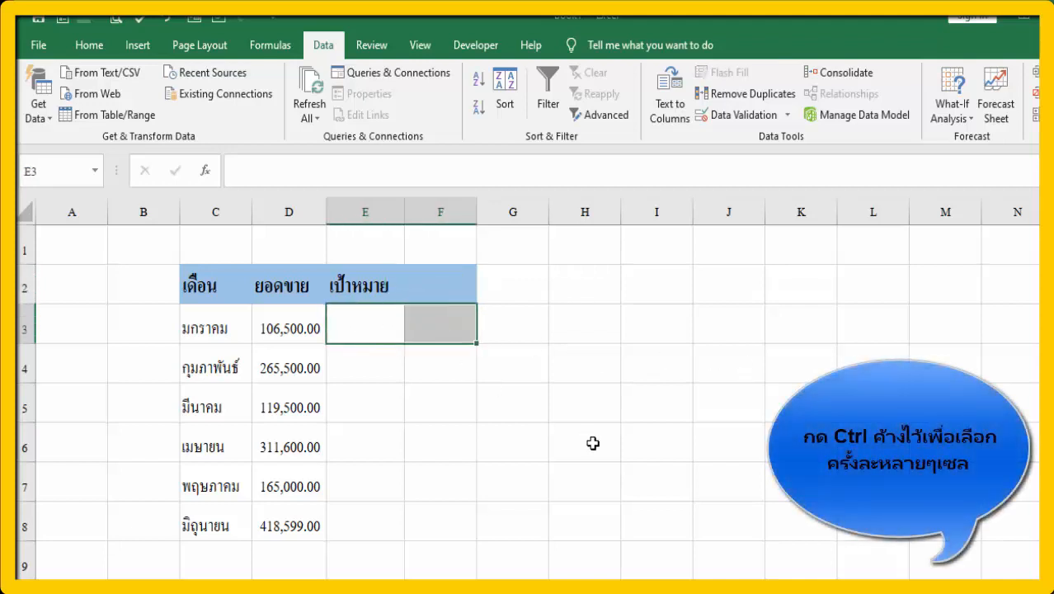
drag(358, 360, 428, 367)
drag(374, 407, 426, 410)
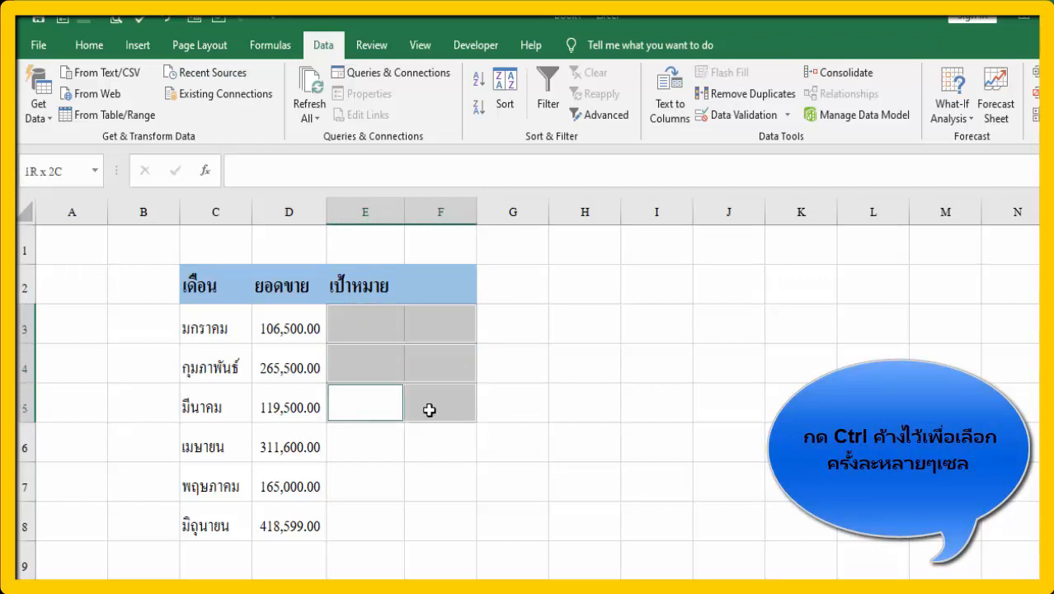
ctrl+click(374, 451)
drag(374, 451, 426, 445)
drag(384, 473, 421, 482)
drag(360, 522, 419, 523)
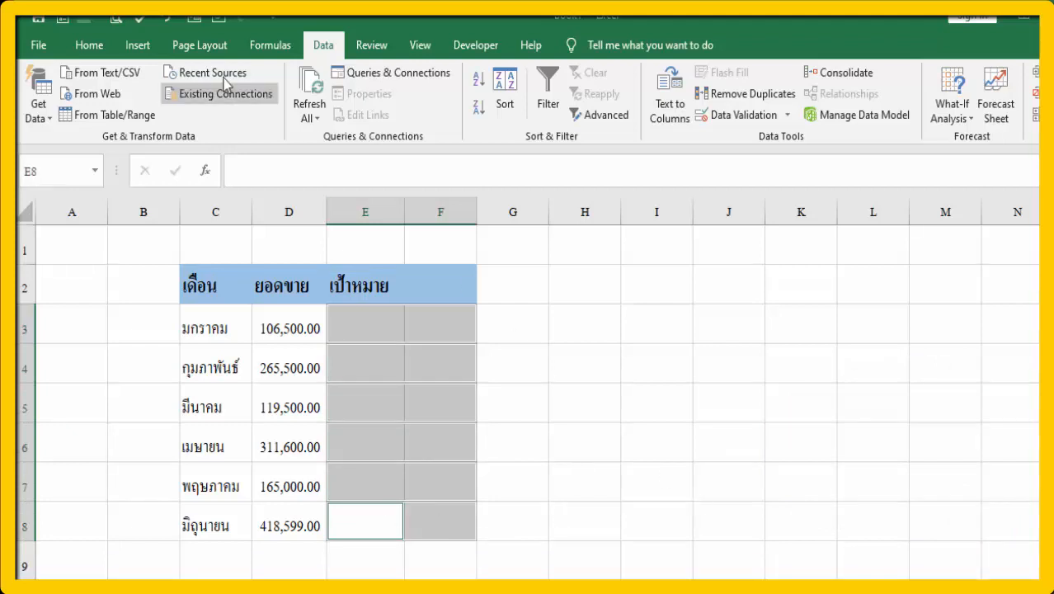
click(96, 53)
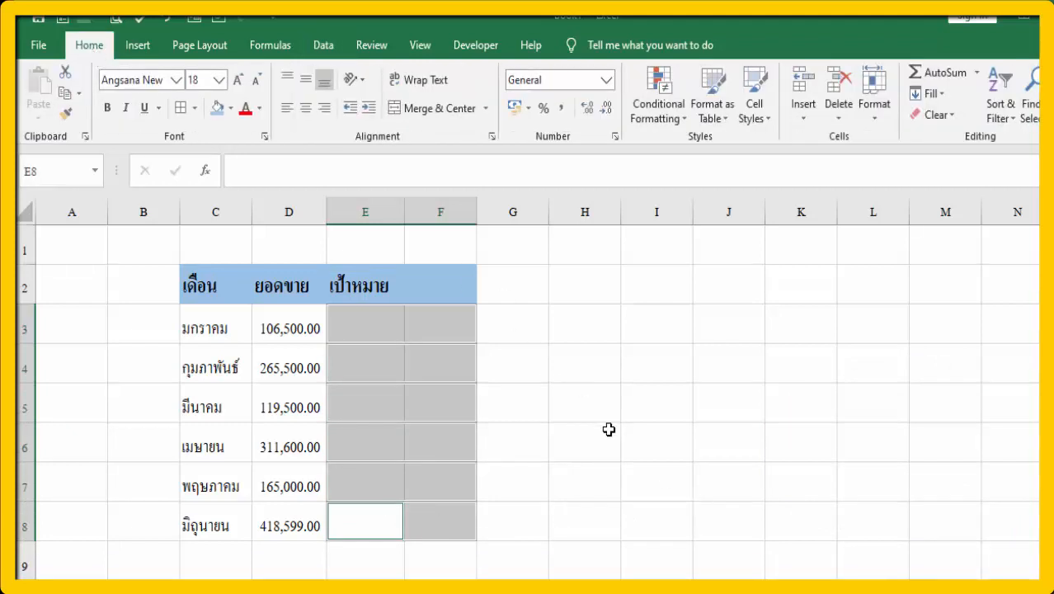
click(420, 114)
click(438, 323)
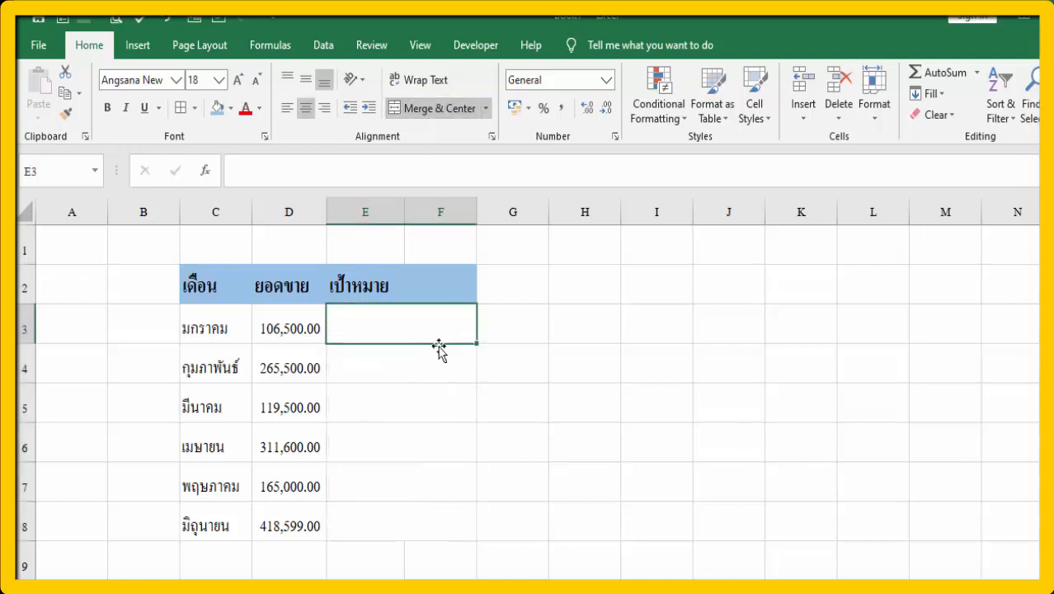
click(435, 350)
click(435, 404)
click(433, 443)
click(434, 482)
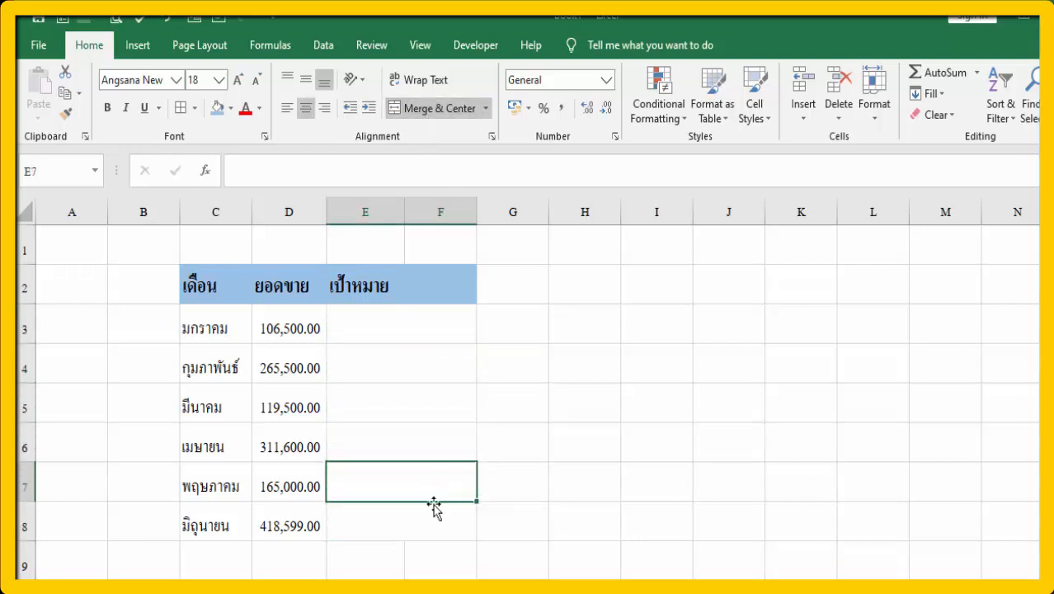
click(444, 521)
Start an IF formula in merged cell E3 with the logical test D3>=F2.
double_click(436, 331)
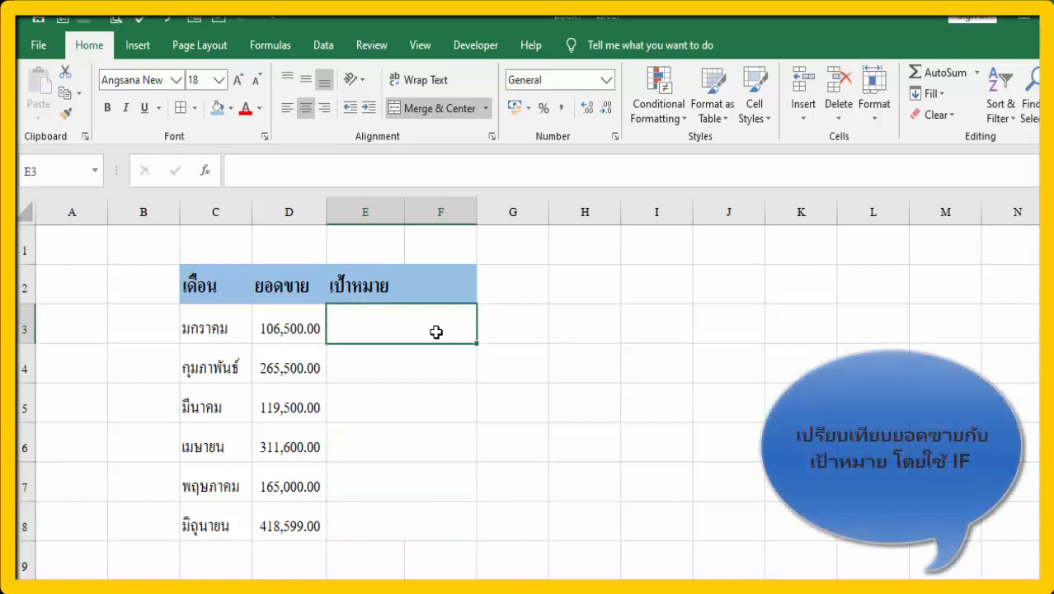
text(=)
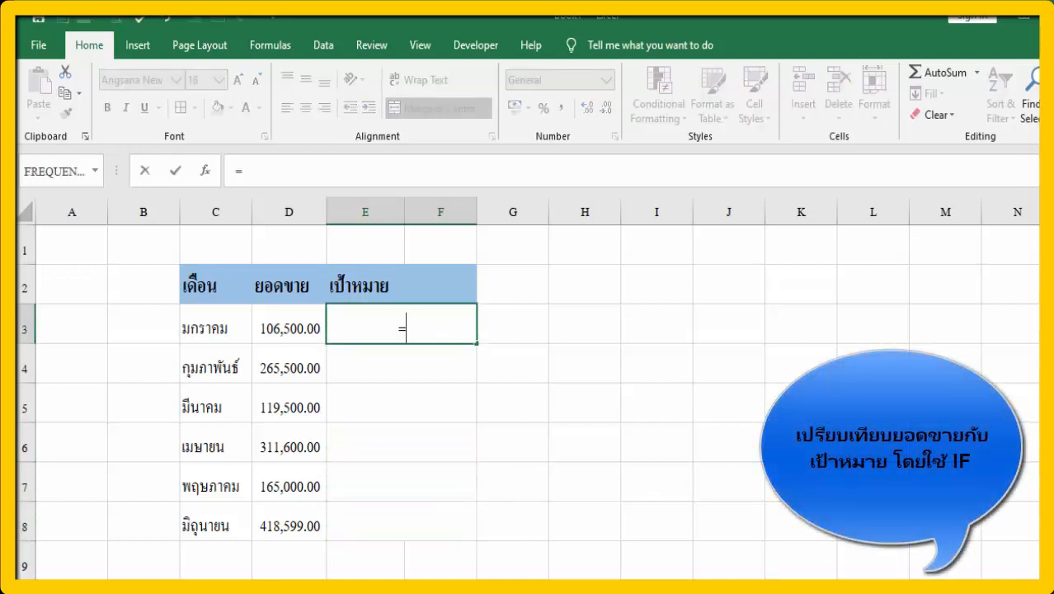
text(if)
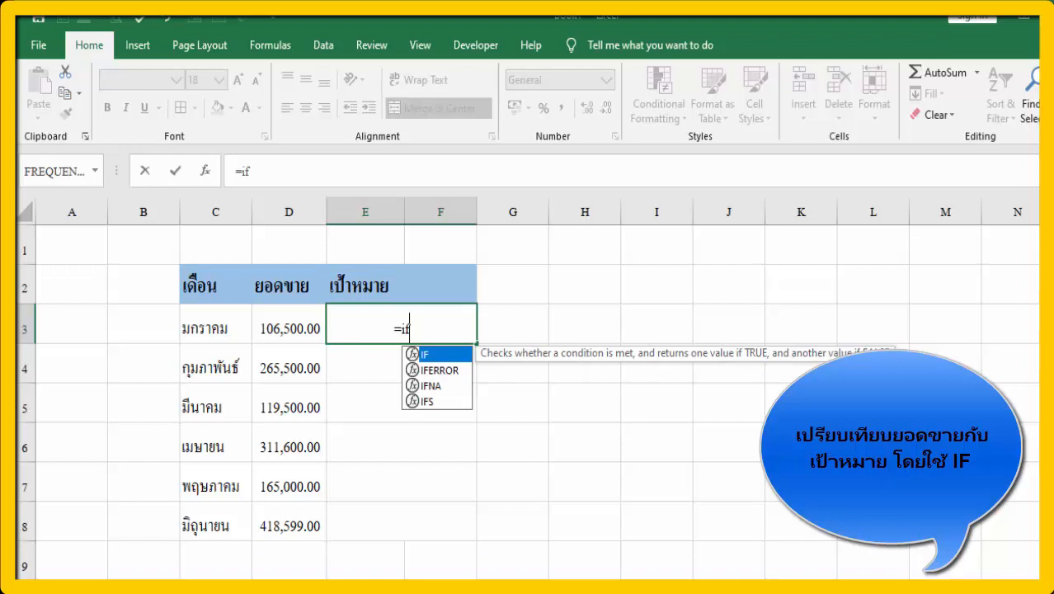
double_click(448, 354)
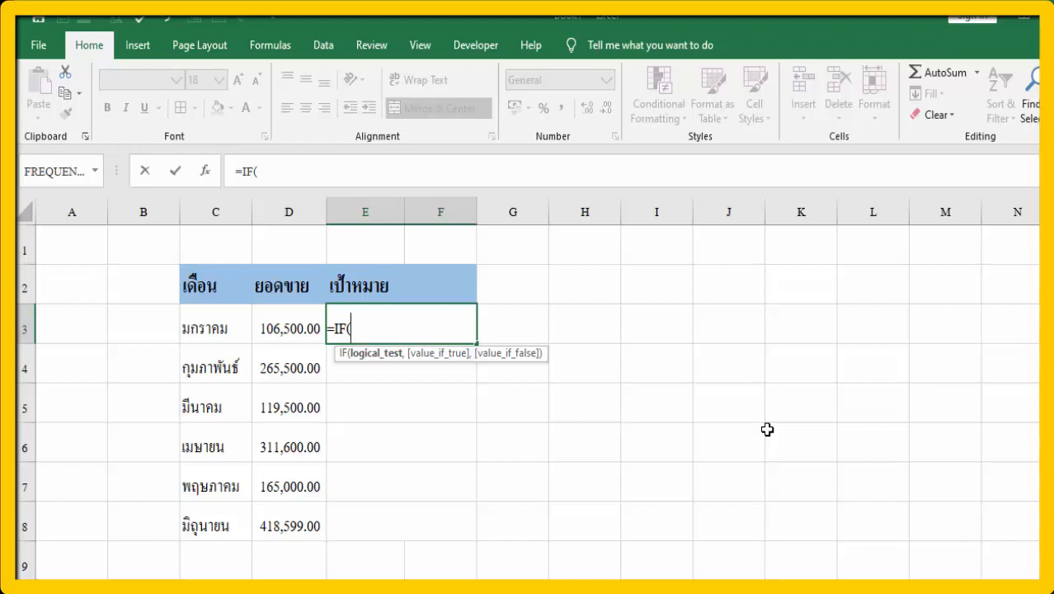
click(292, 329)
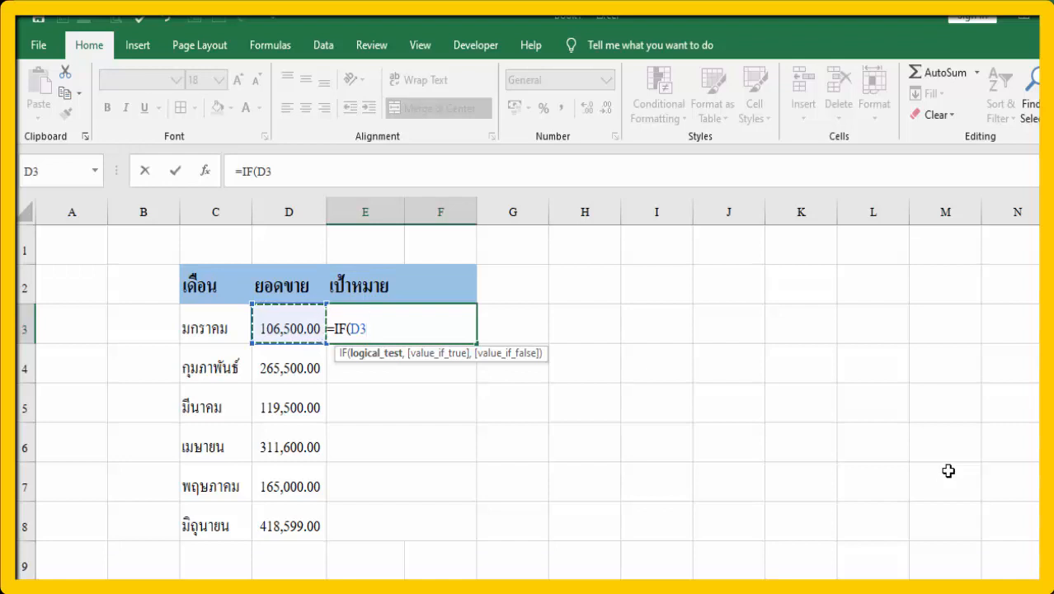
text(>=)
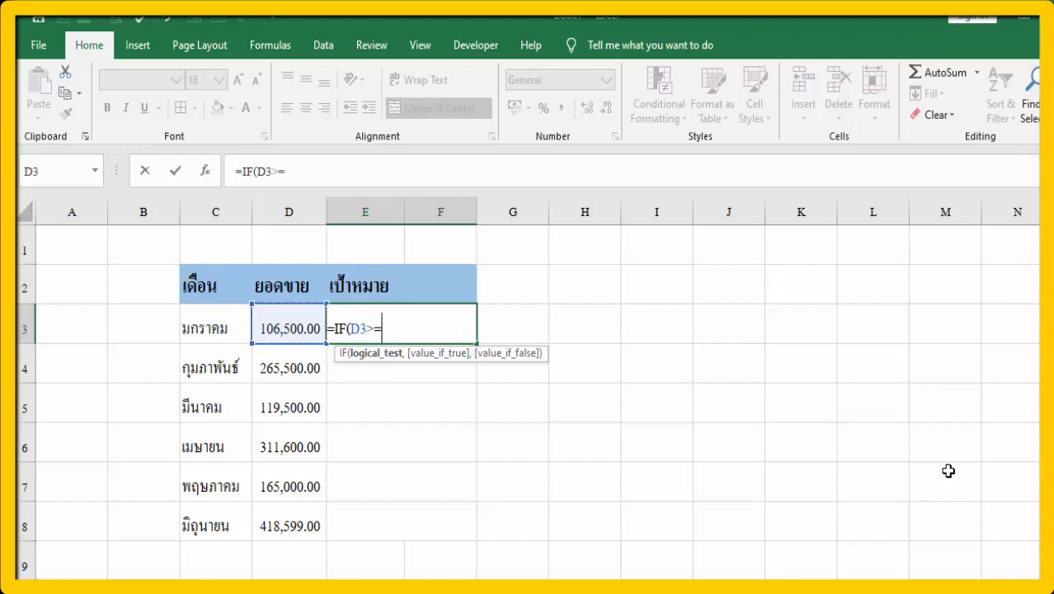
click(454, 284)
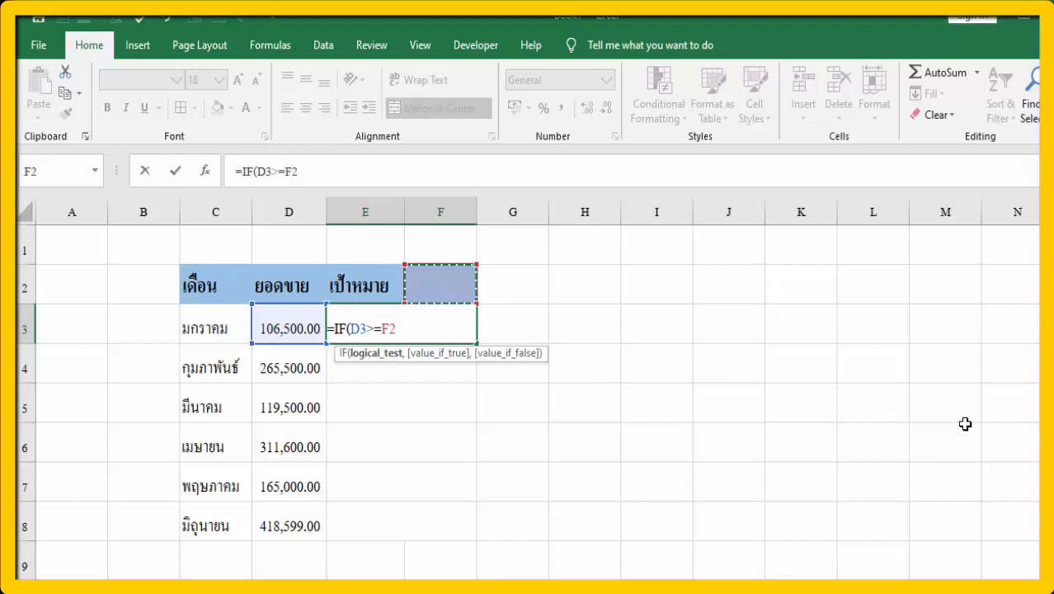
Complete E3's IF formula so it returns "ตามเป้าหมาย" when true and "ต่ำกว่าเป้าหมาย" when false.
text(,)
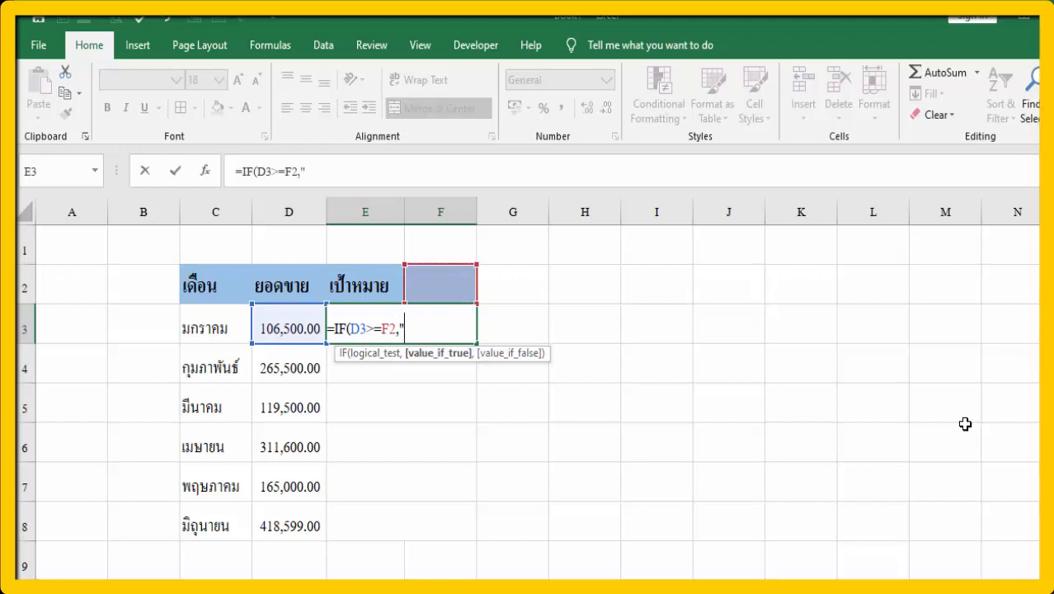
text("ตามเป้าหมาย)
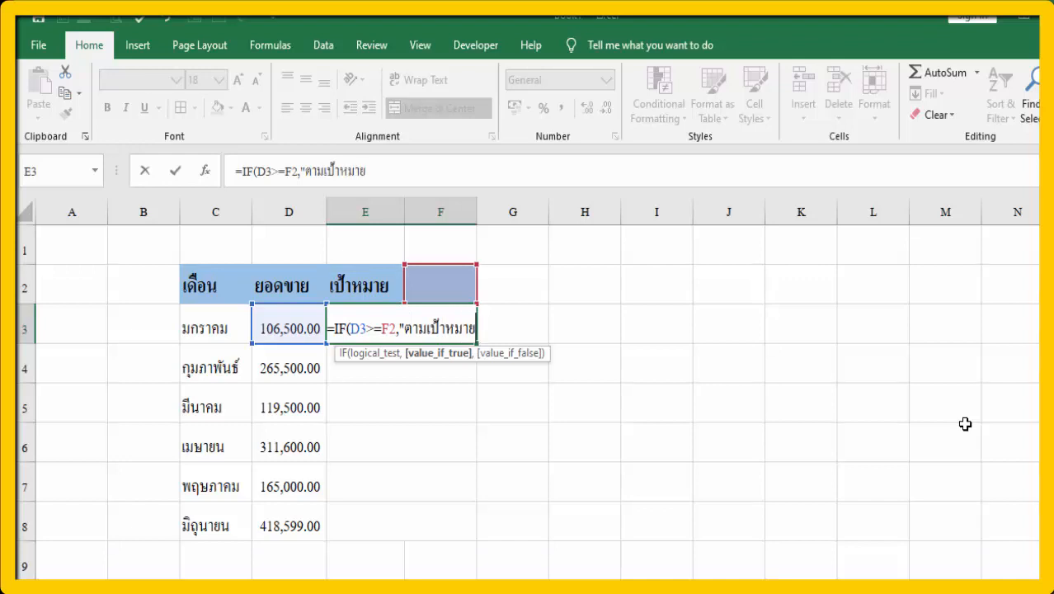
text(")
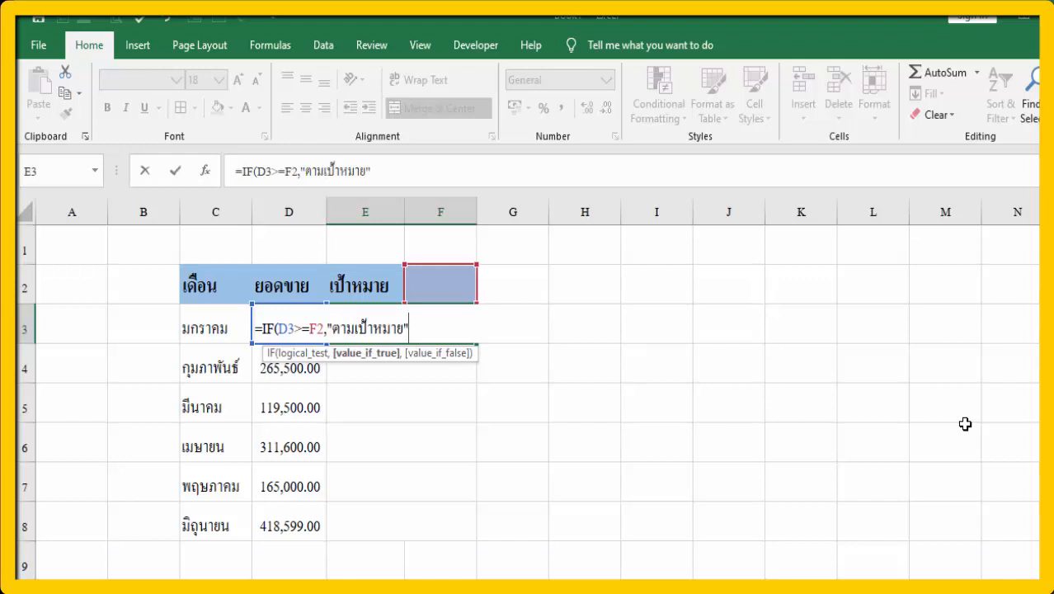
text(,)
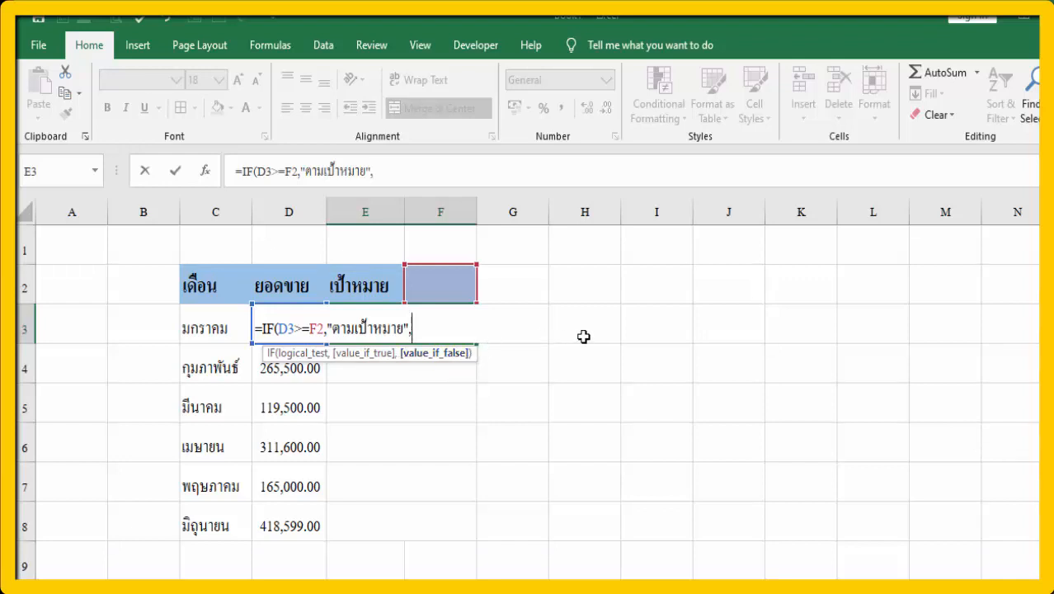
text("ต่ำกว่าเ)
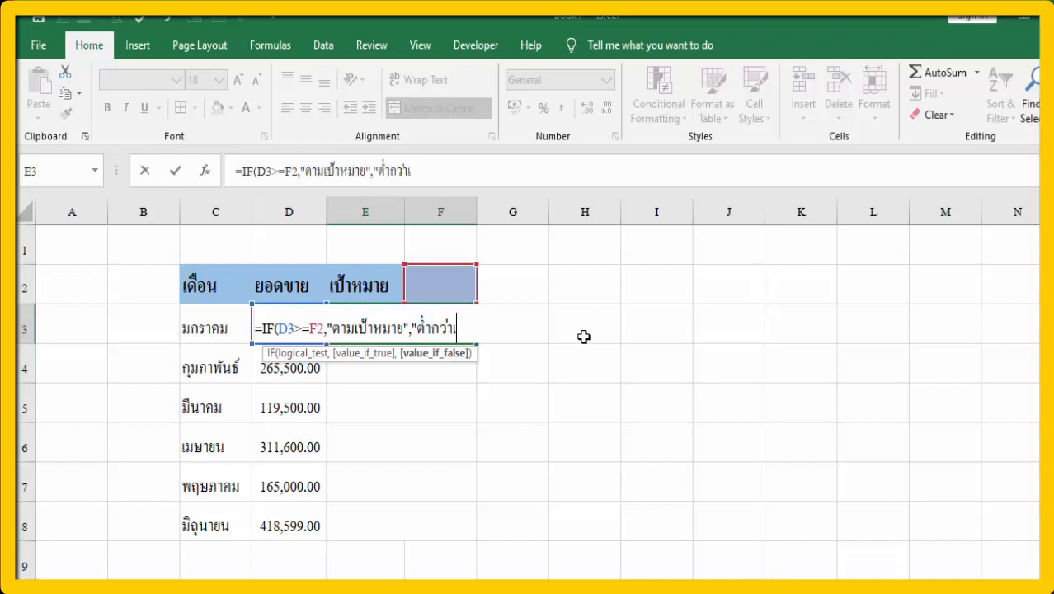
text(ป้าหมาย)
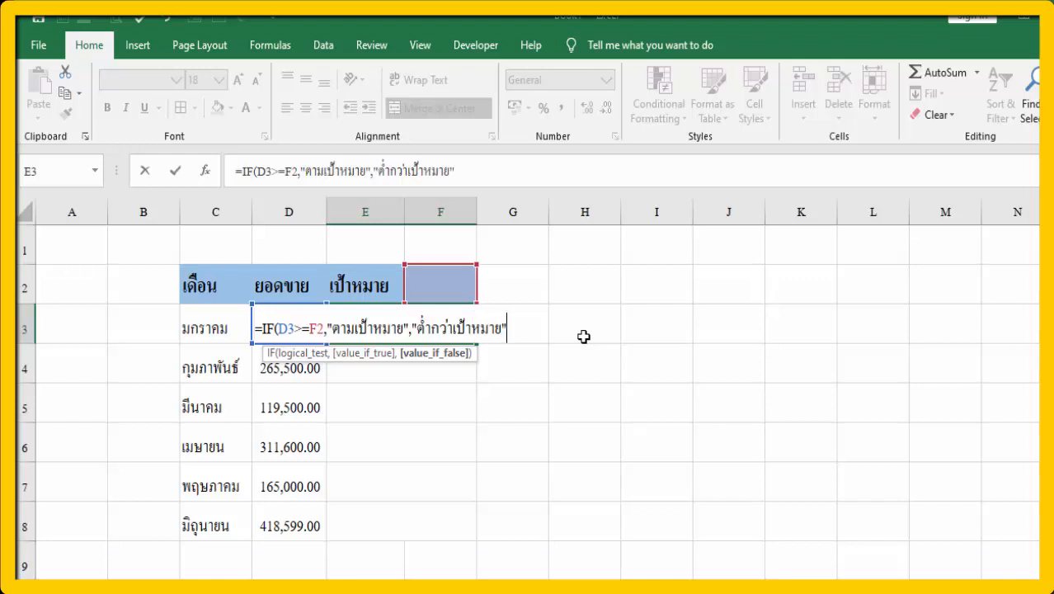
text("))
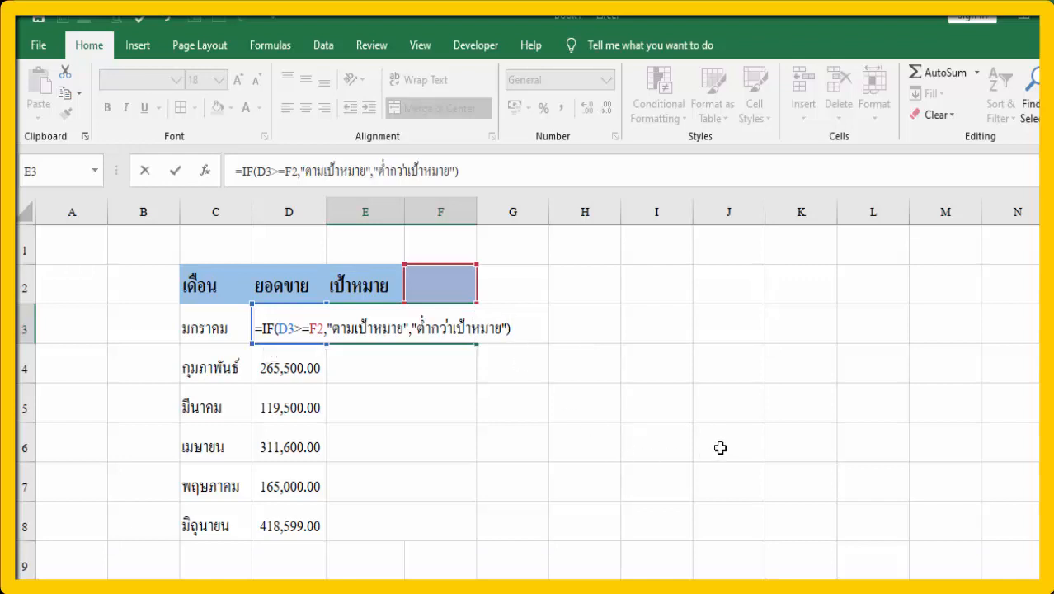
key(Return)
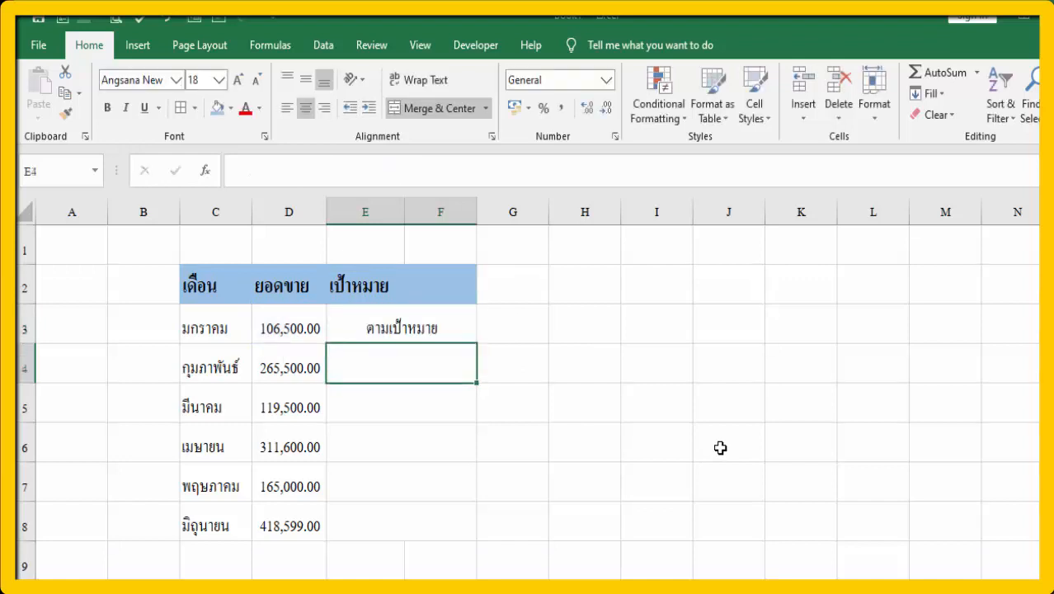
Choose 100000 and then 150000 as the target from cell F2's validation list.
click(447, 330)
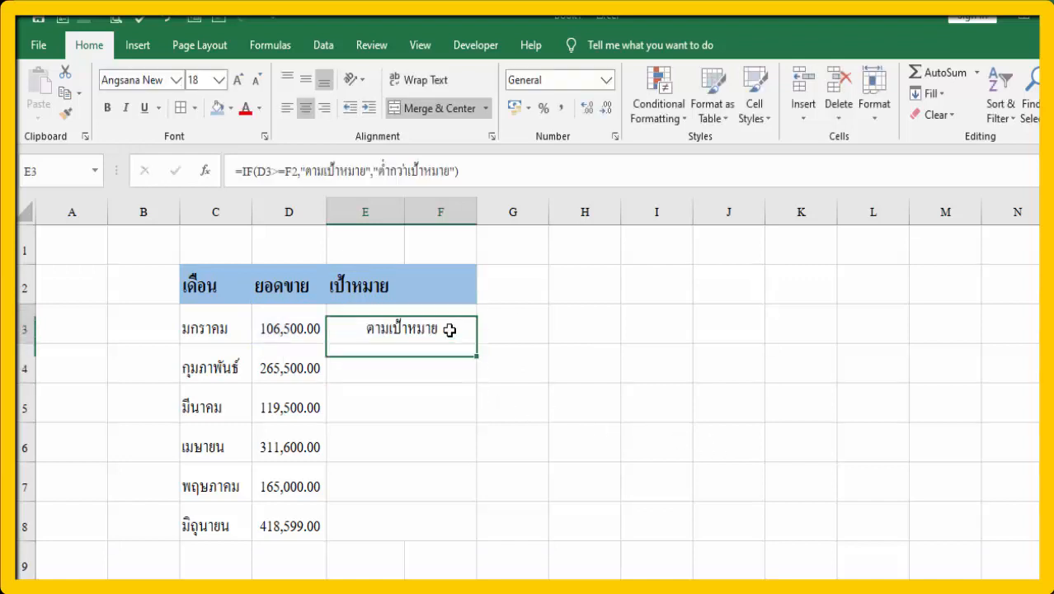
click(444, 282)
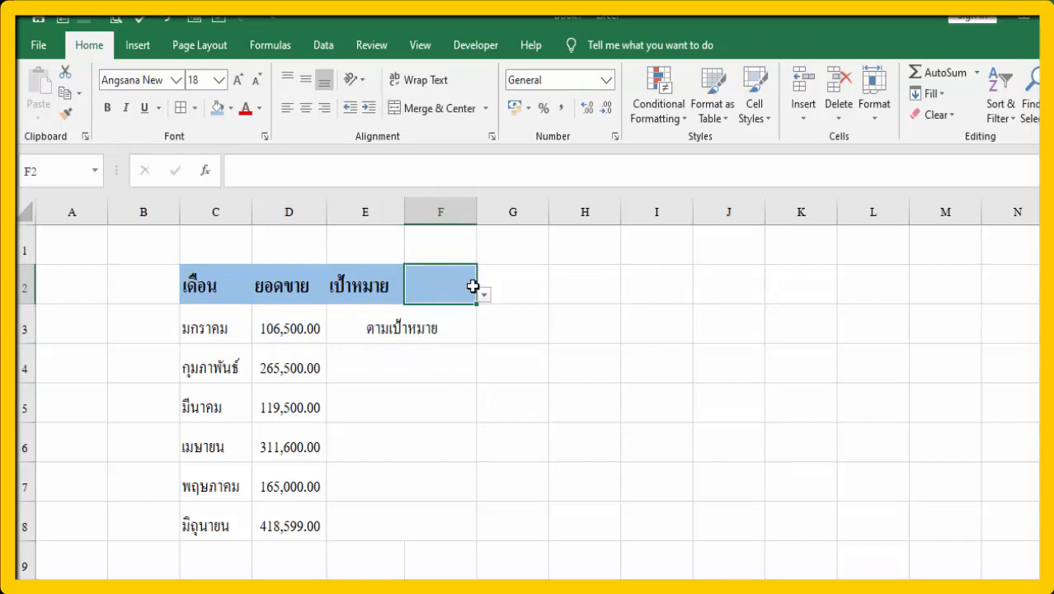
click(484, 297)
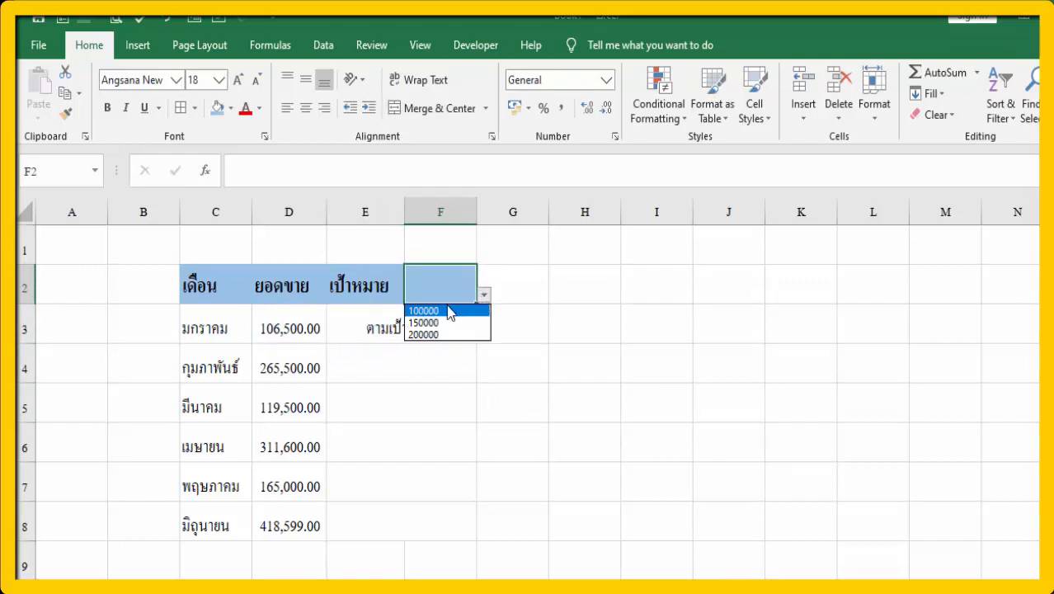
click(429, 310)
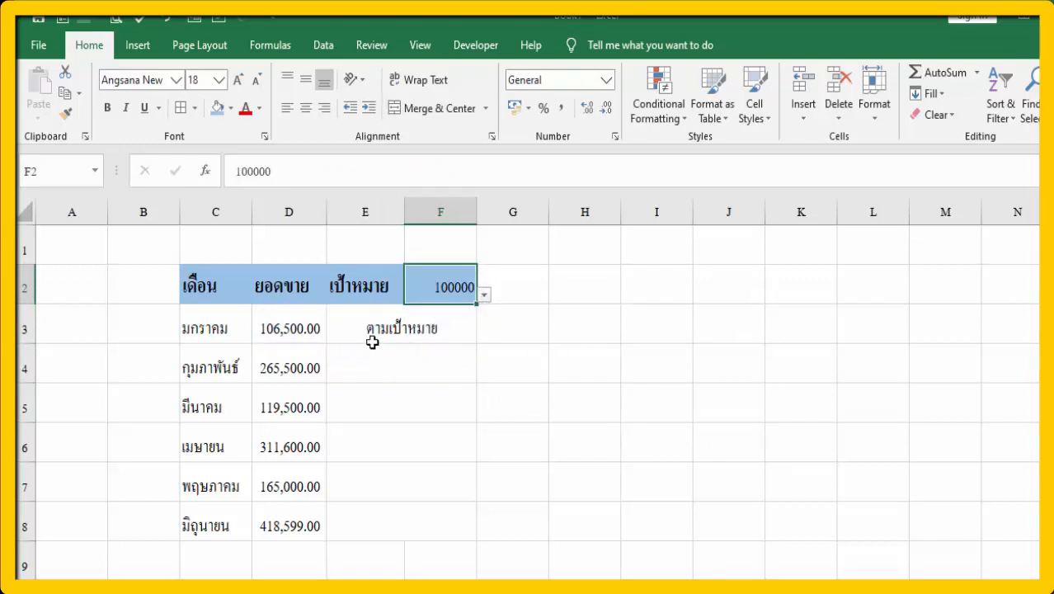
click(484, 296)
click(445, 323)
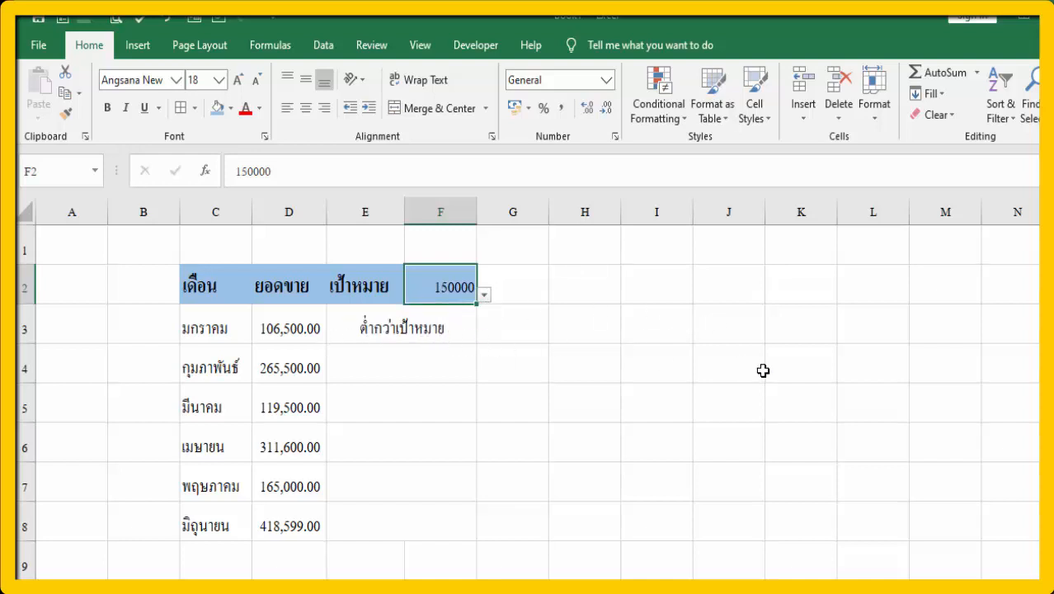
Make the F2 reference in E3's IF formula absolute as $F$2 and fill the formula down through row 8.
click(467, 335)
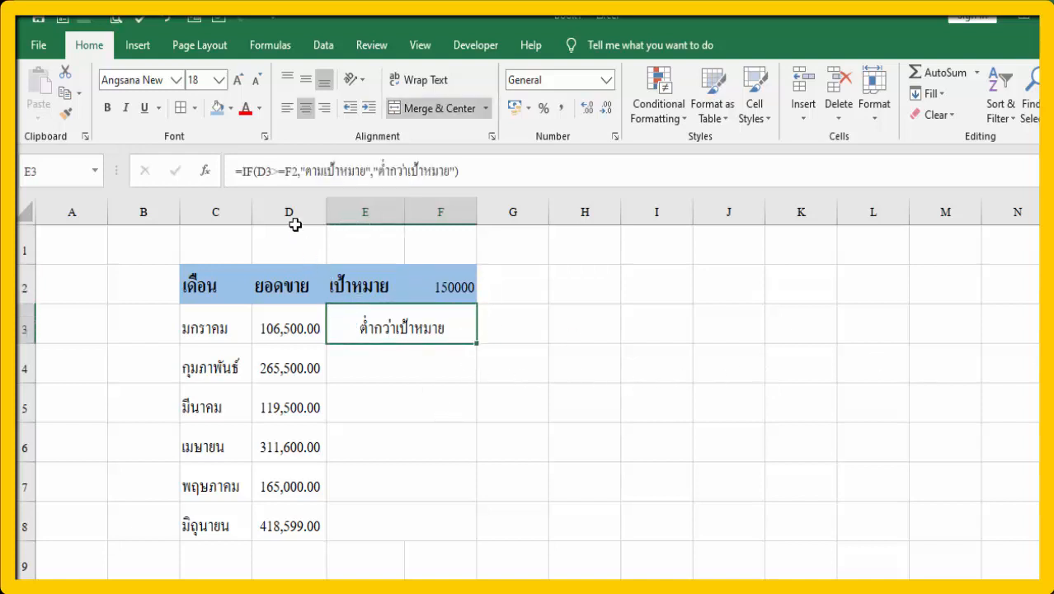
click(292, 171)
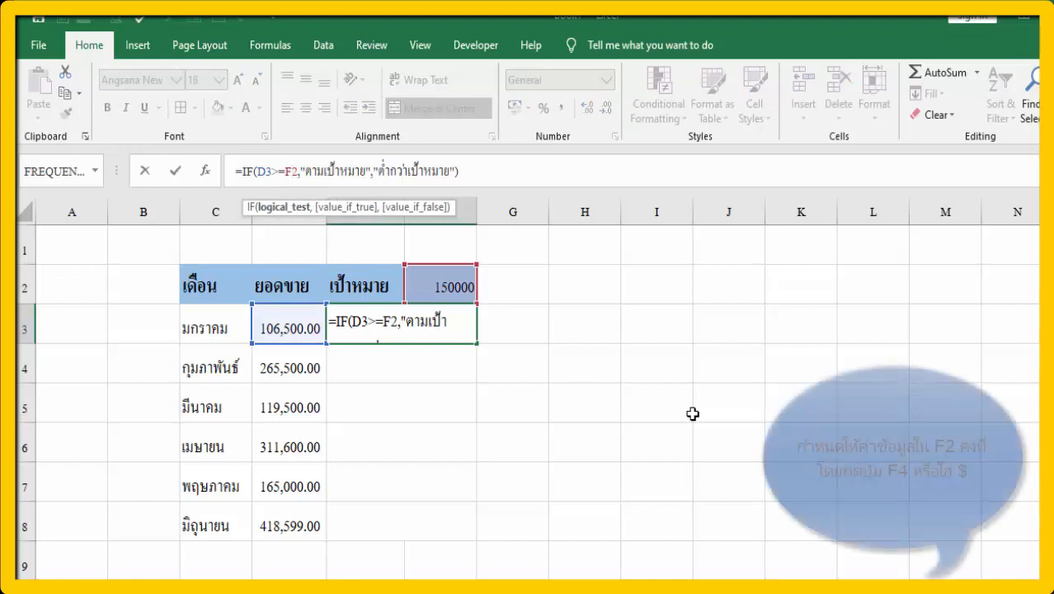
key(F4)
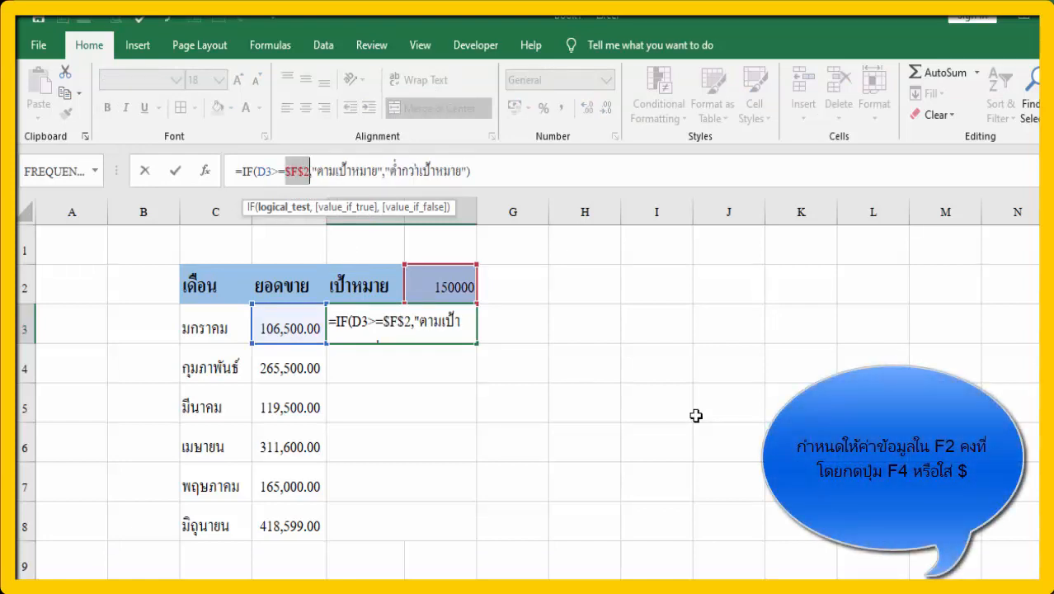
key(Return)
click(456, 323)
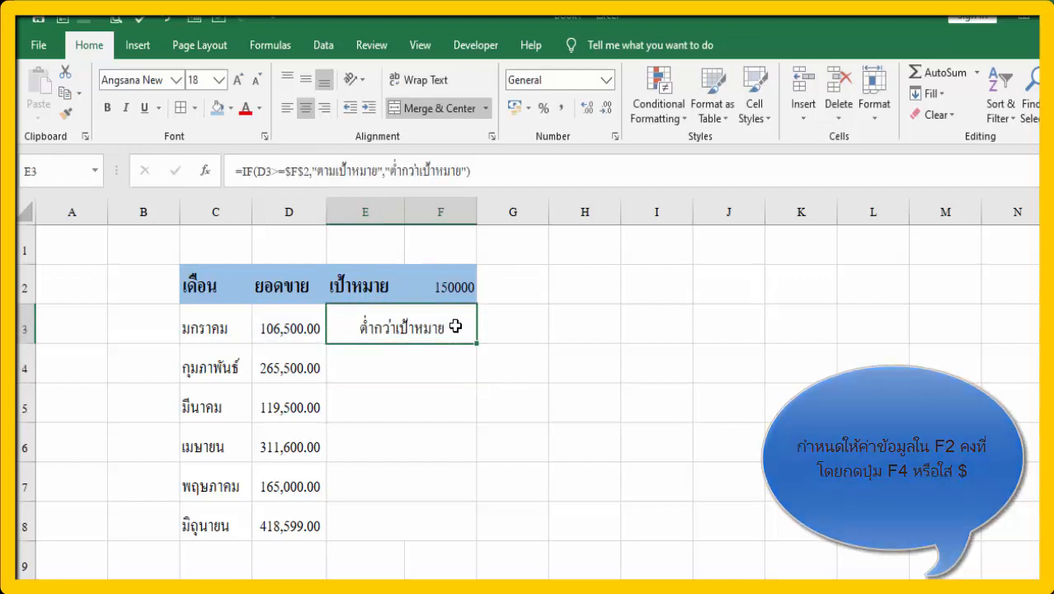
drag(477, 347, 470, 528)
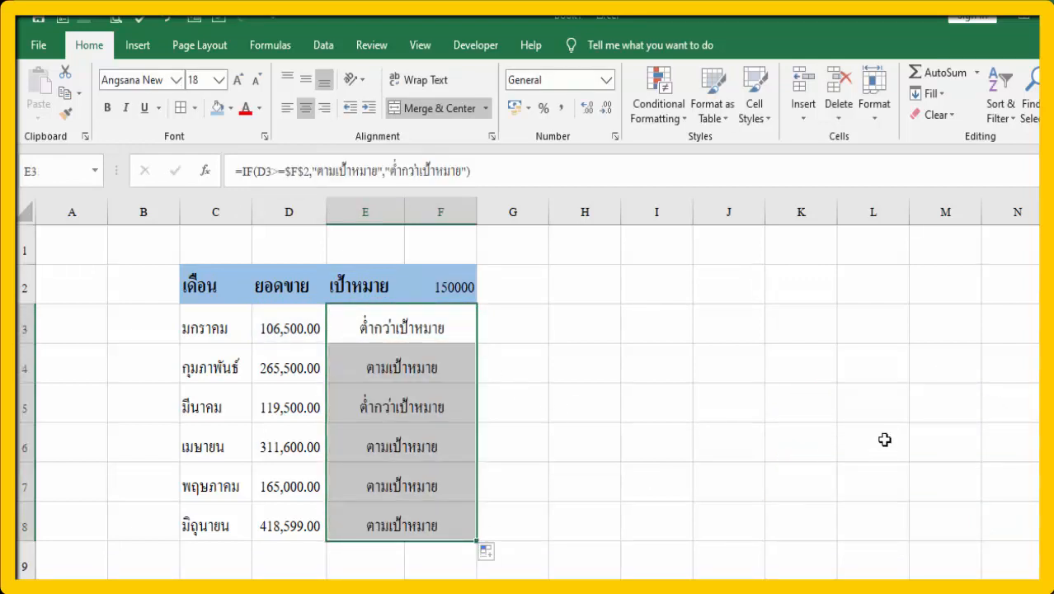
Create a conditional formatting rule for E3 that formats only cells whose value is equal to ต่ำกว่าเป้าหมาย.
click(428, 334)
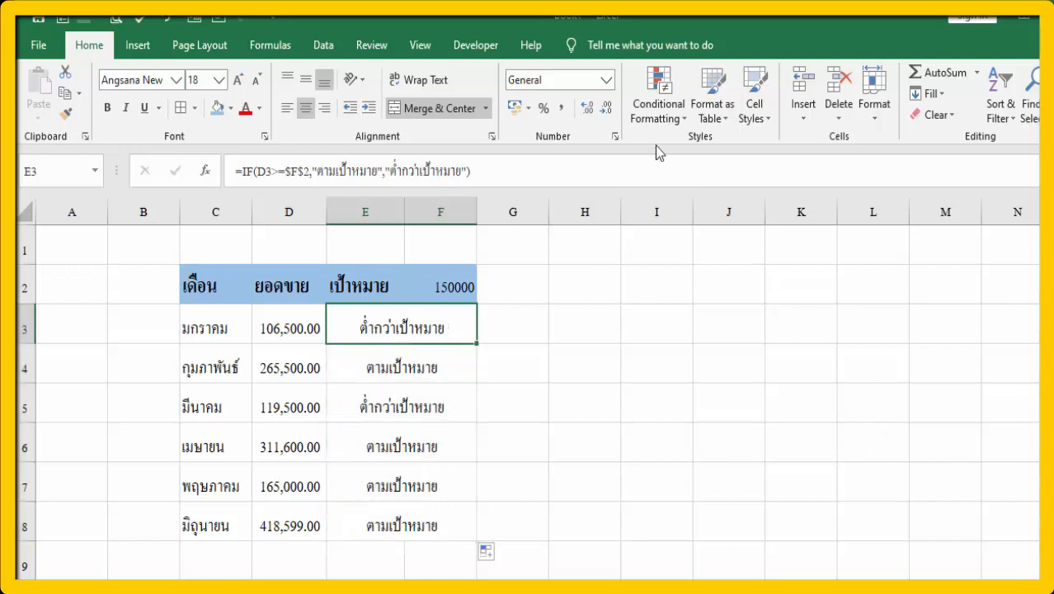
click(670, 119)
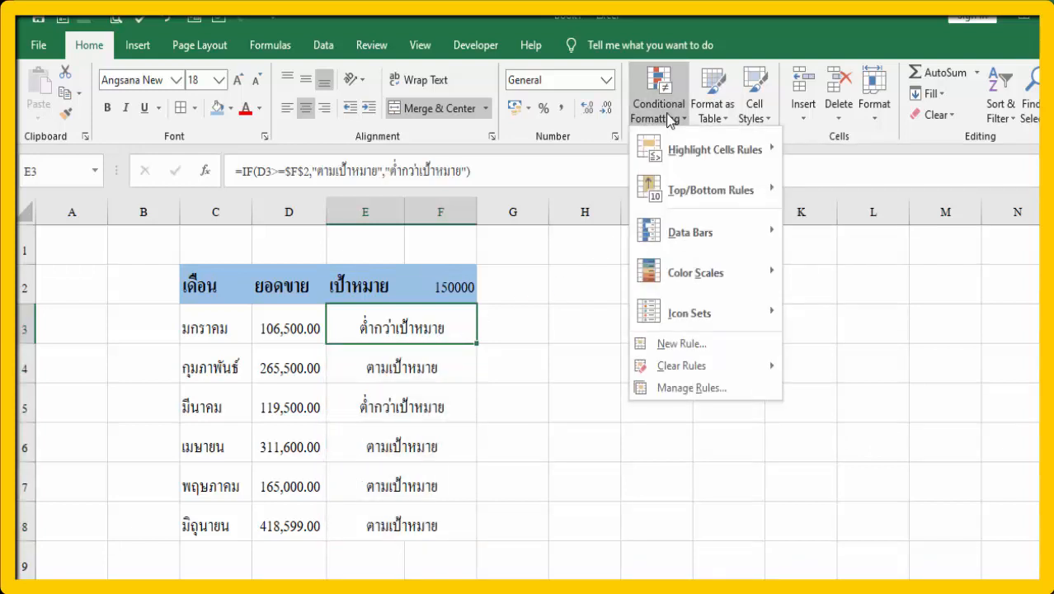
click(732, 343)
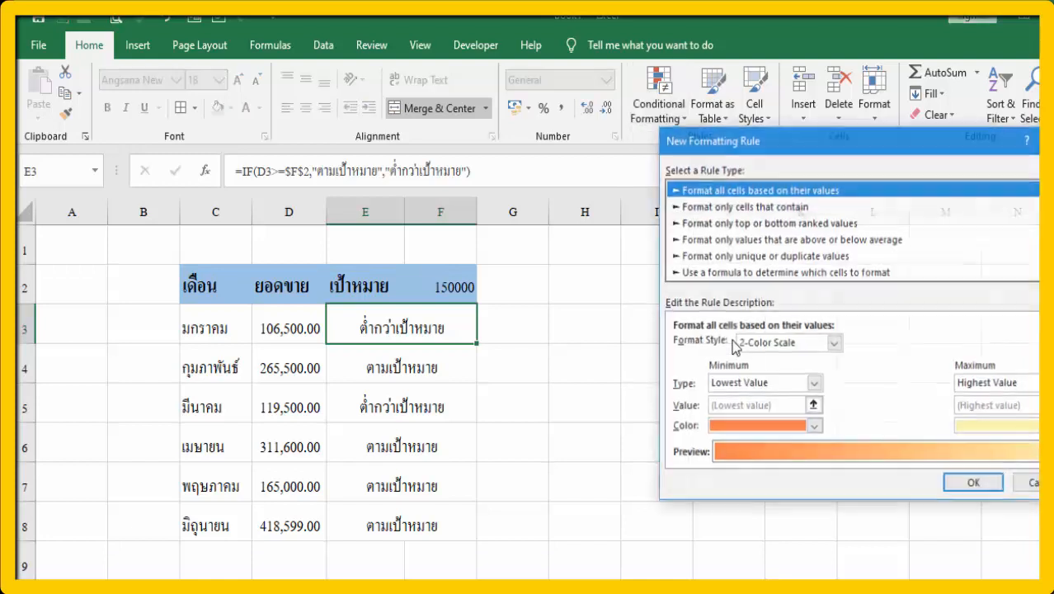
drag(803, 134, 635, 213)
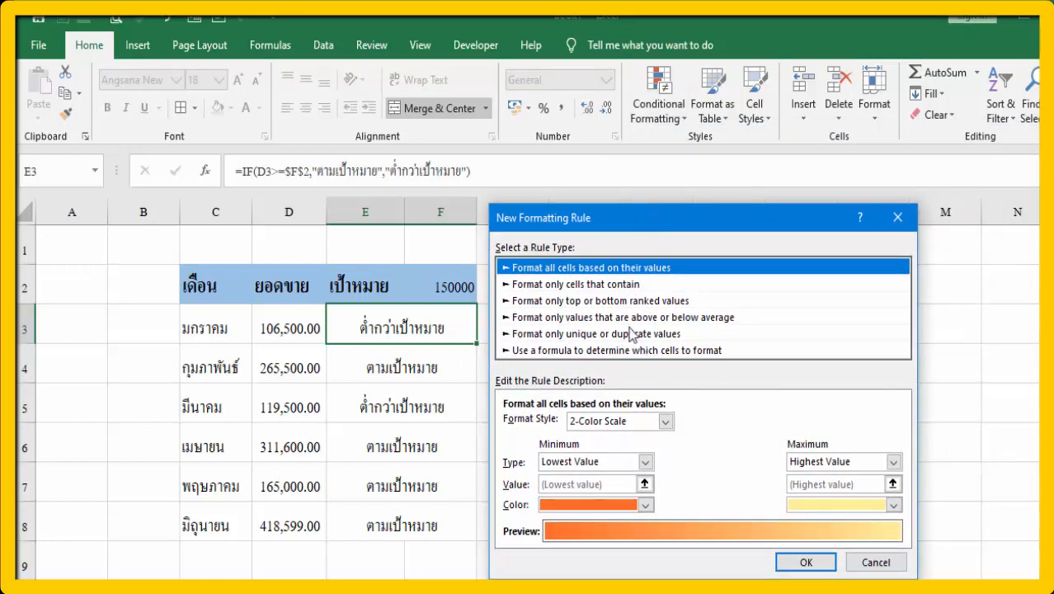
click(615, 283)
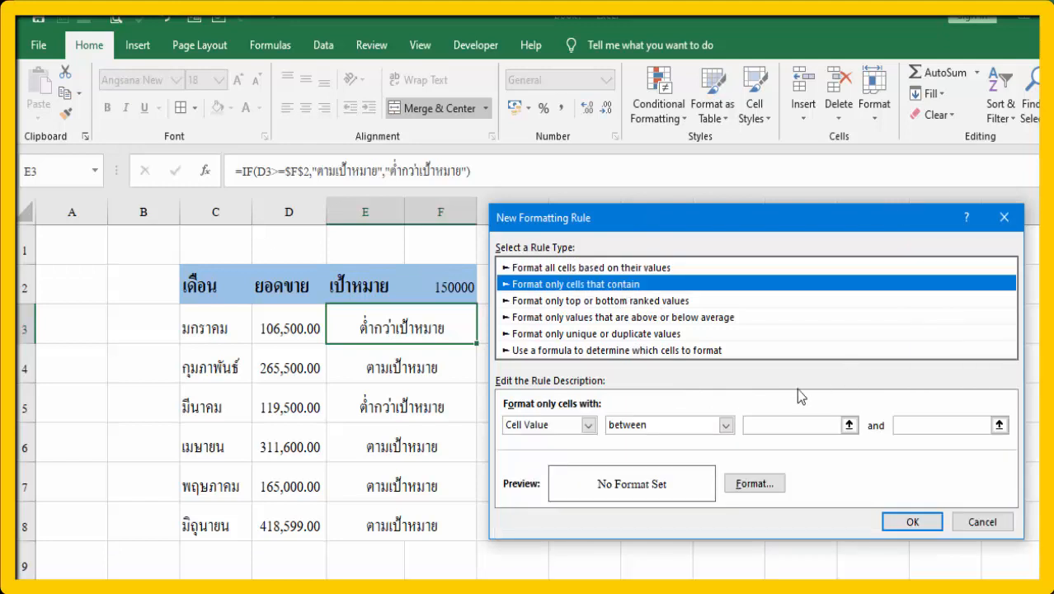
click(725, 425)
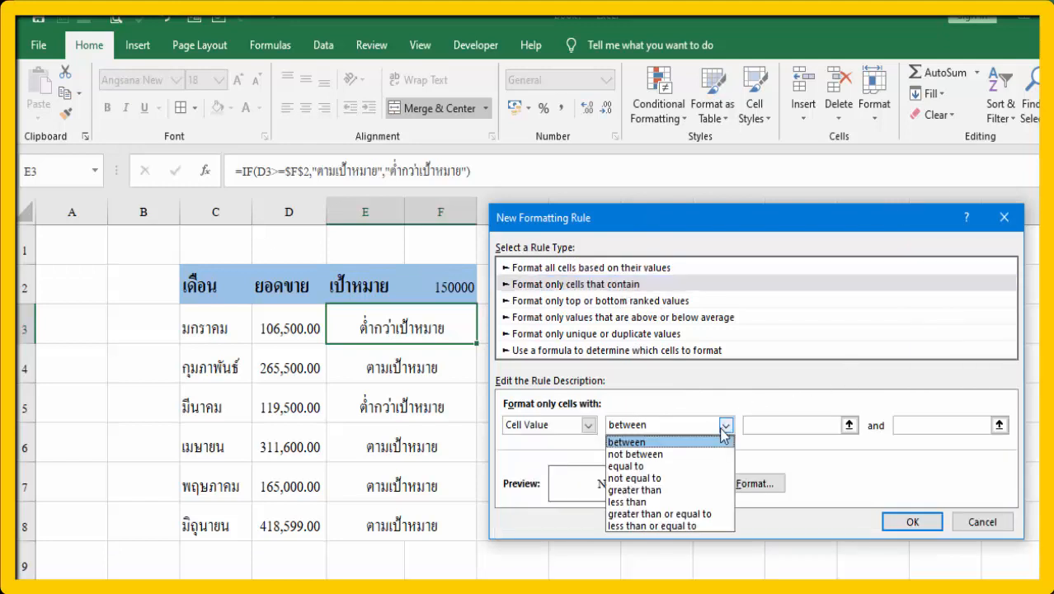
click(644, 466)
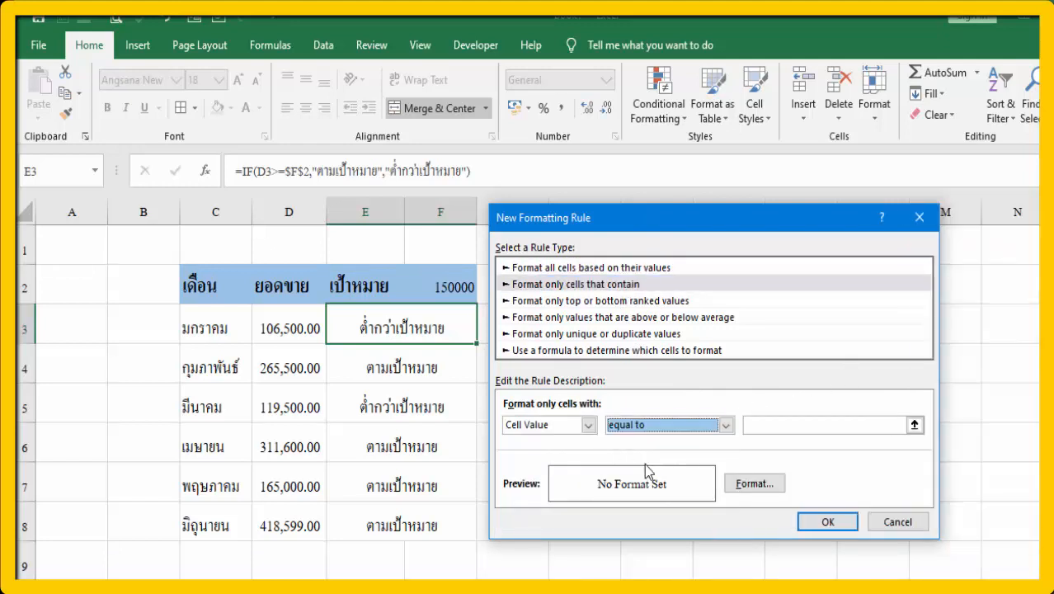
click(776, 427)
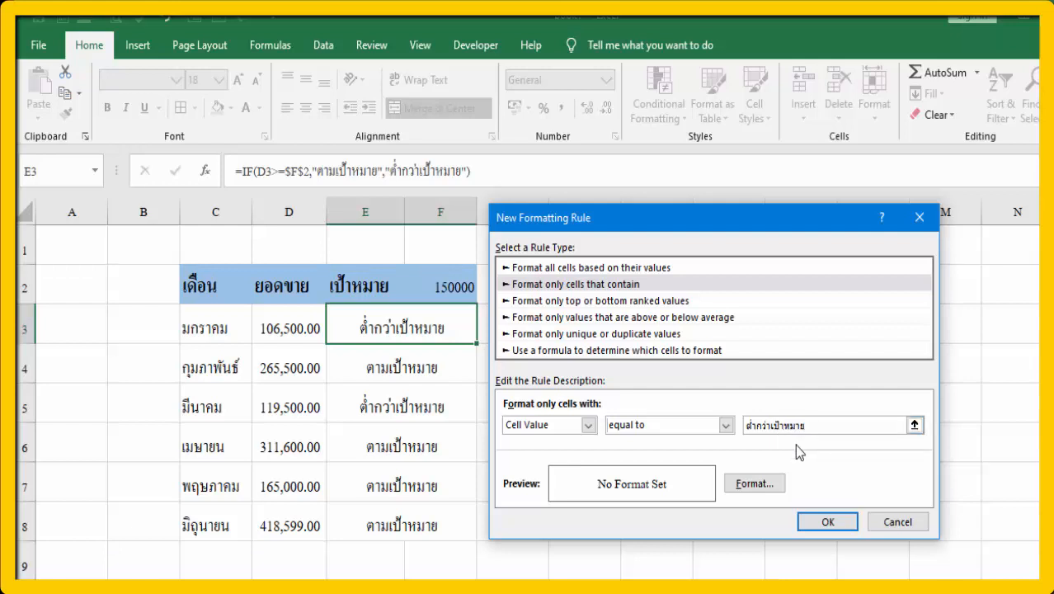
Set the formatting rule's font to Bold Italic in standard red.
click(759, 484)
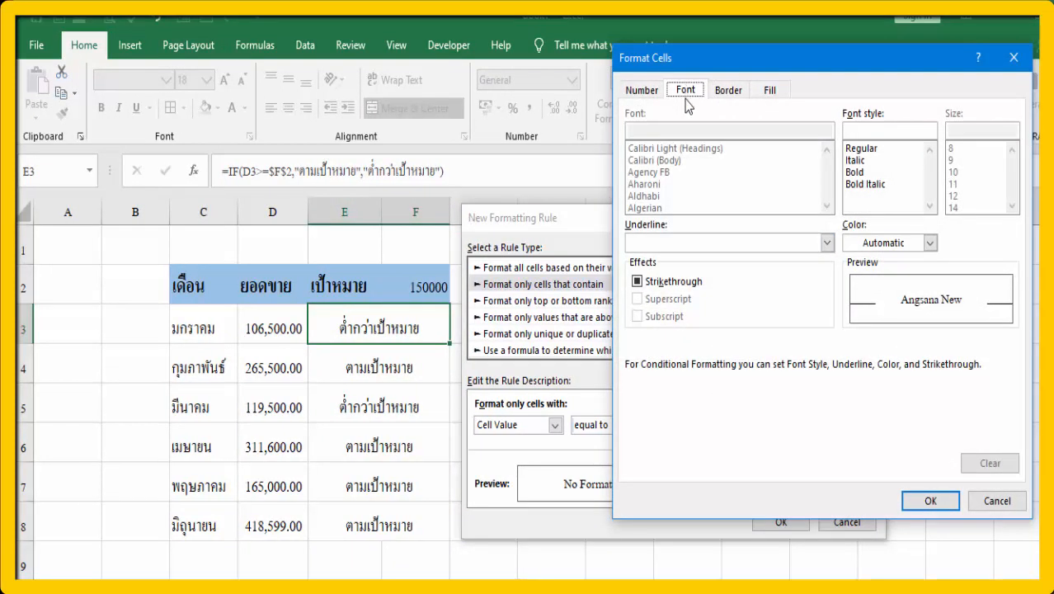
click(861, 160)
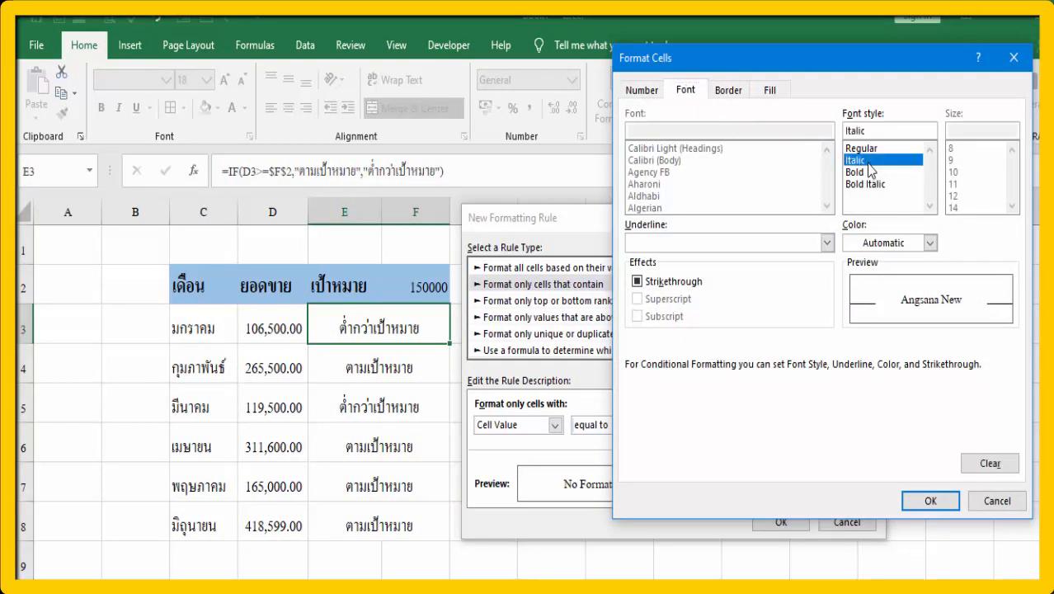
click(929, 242)
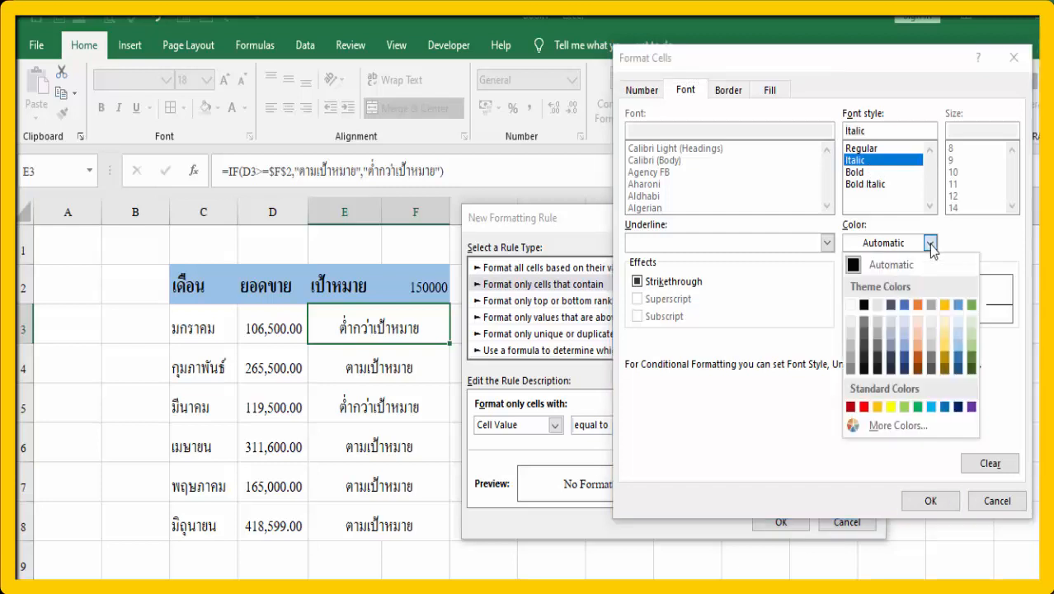
click(863, 407)
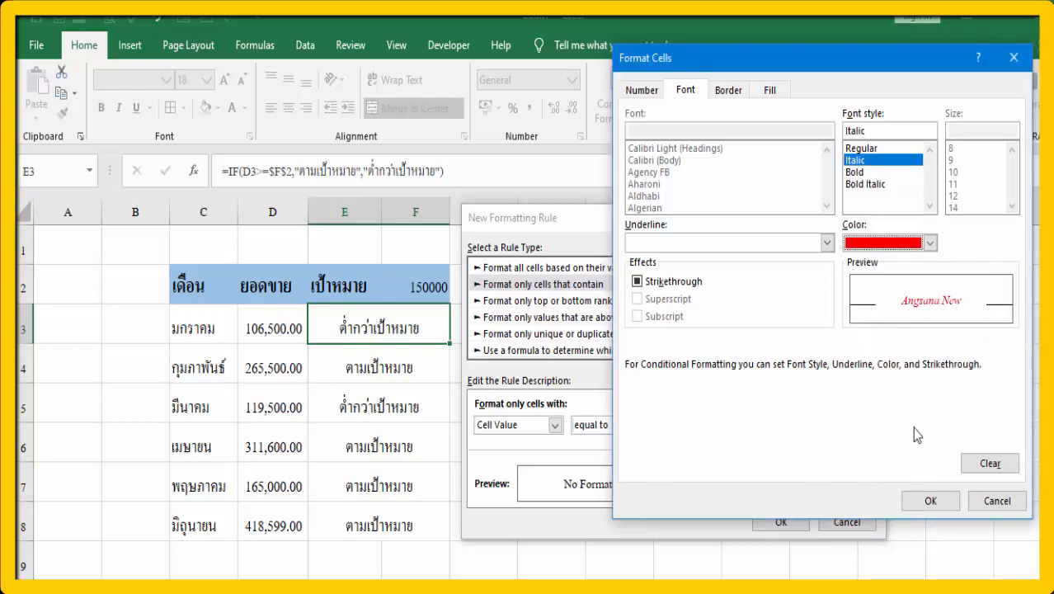
click(881, 186)
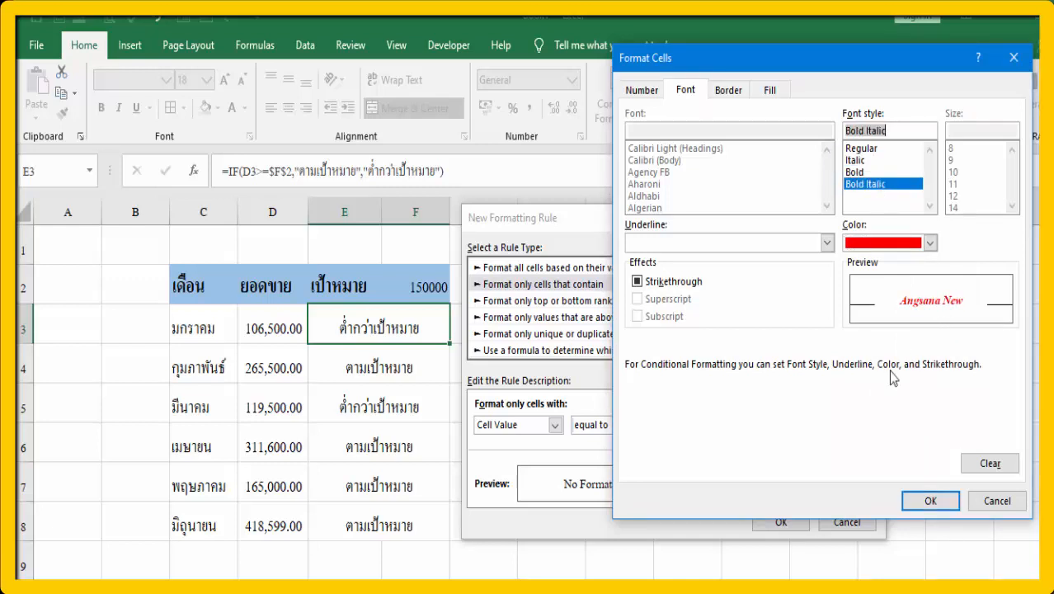
click(929, 503)
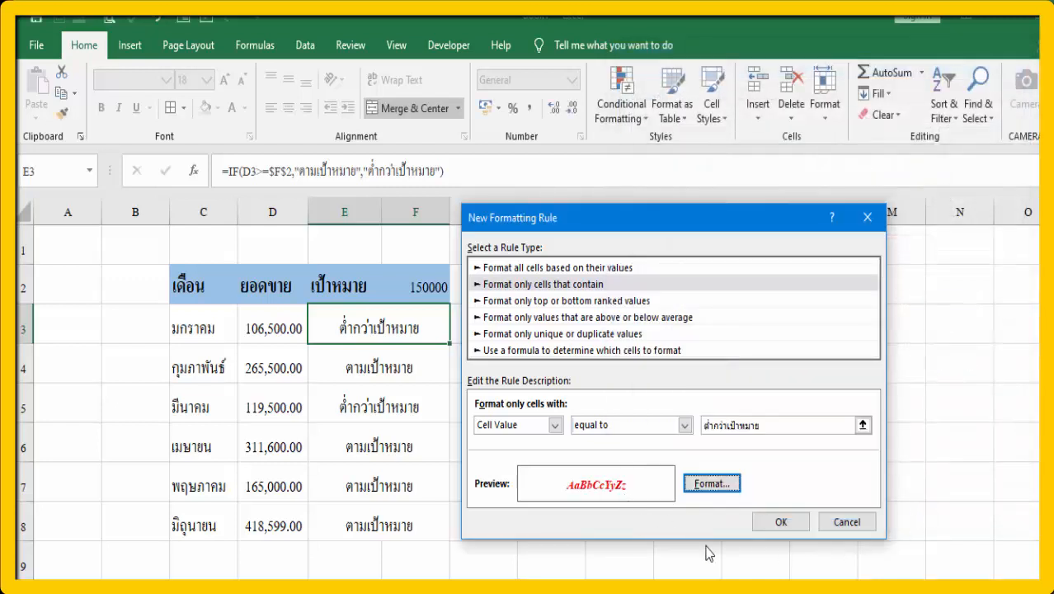
Apply the new rule to E3 and fill the cell with its formatting down through row 8.
click(780, 522)
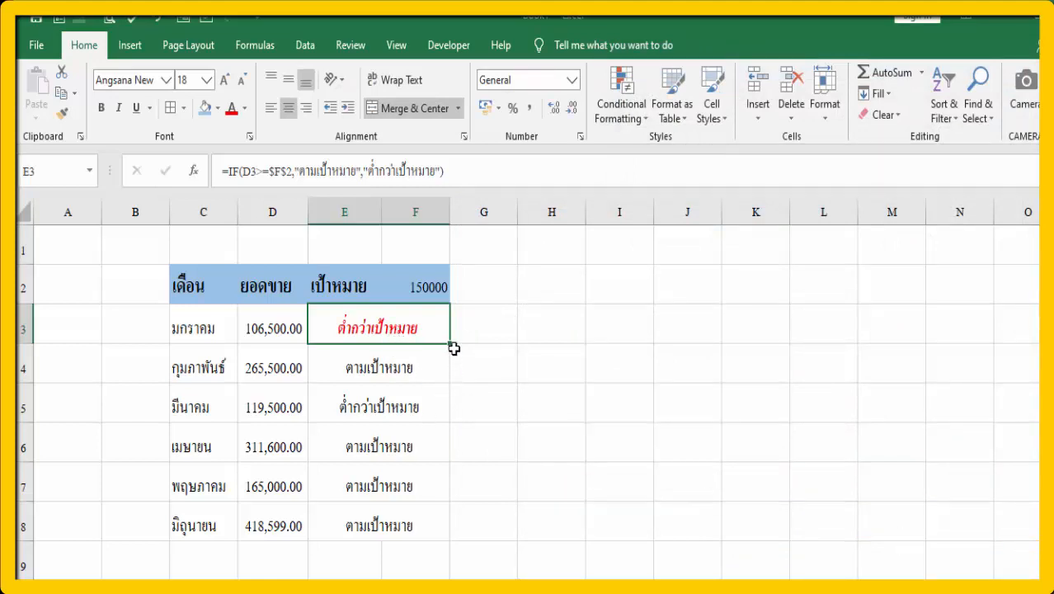
drag(451, 344, 447, 534)
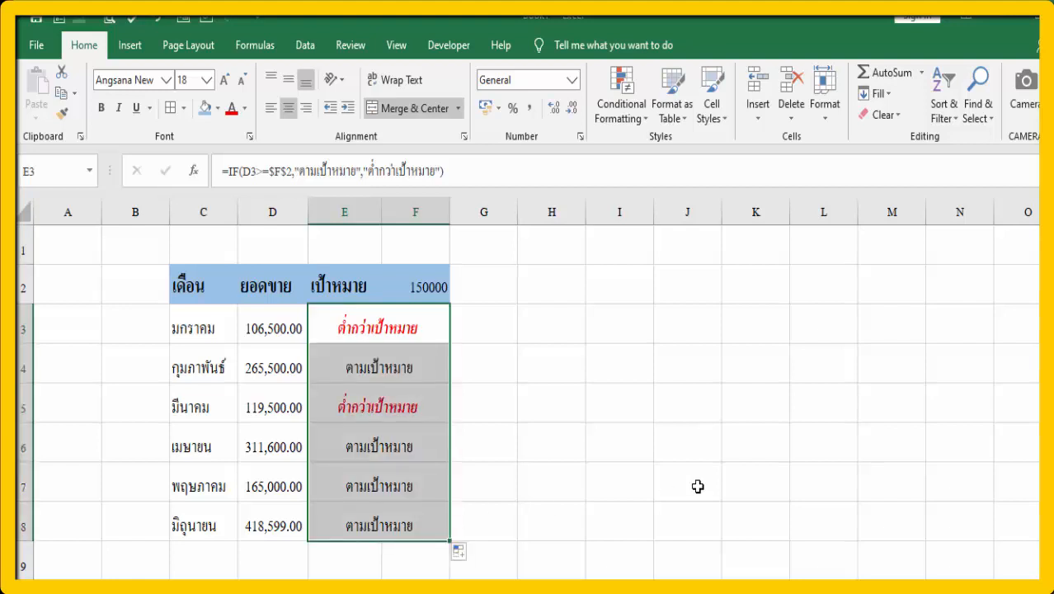
click(430, 513)
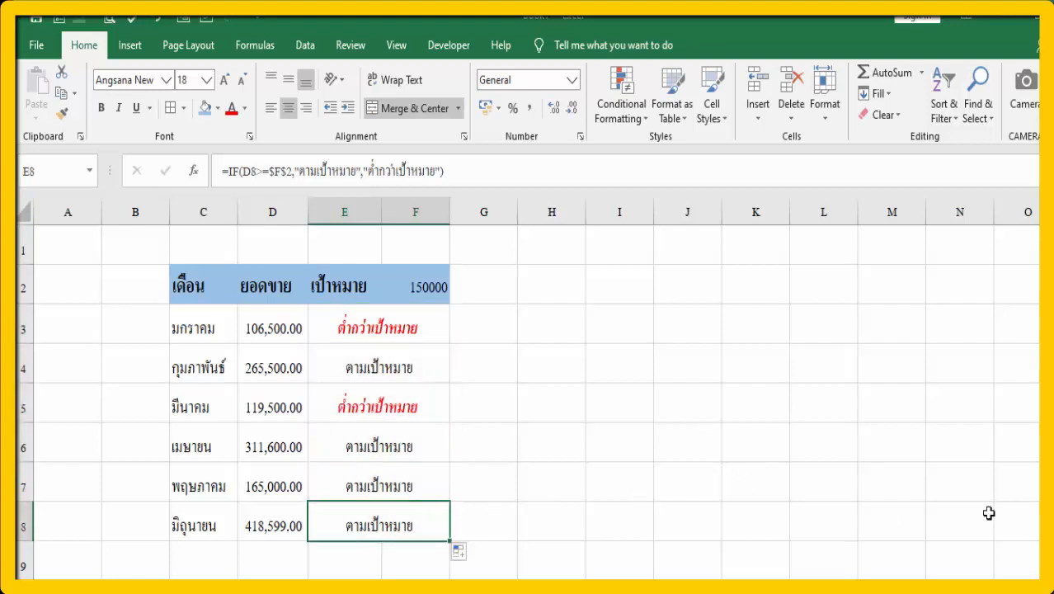
Choose 200000 as the target in F2 and give the cell the comma number style.
click(443, 283)
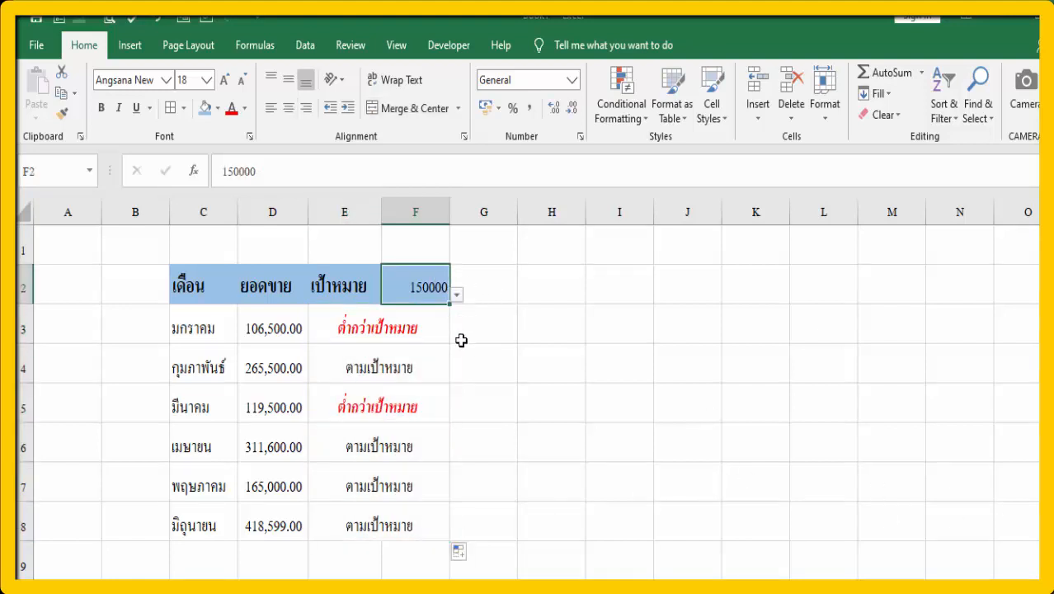
click(456, 295)
click(408, 331)
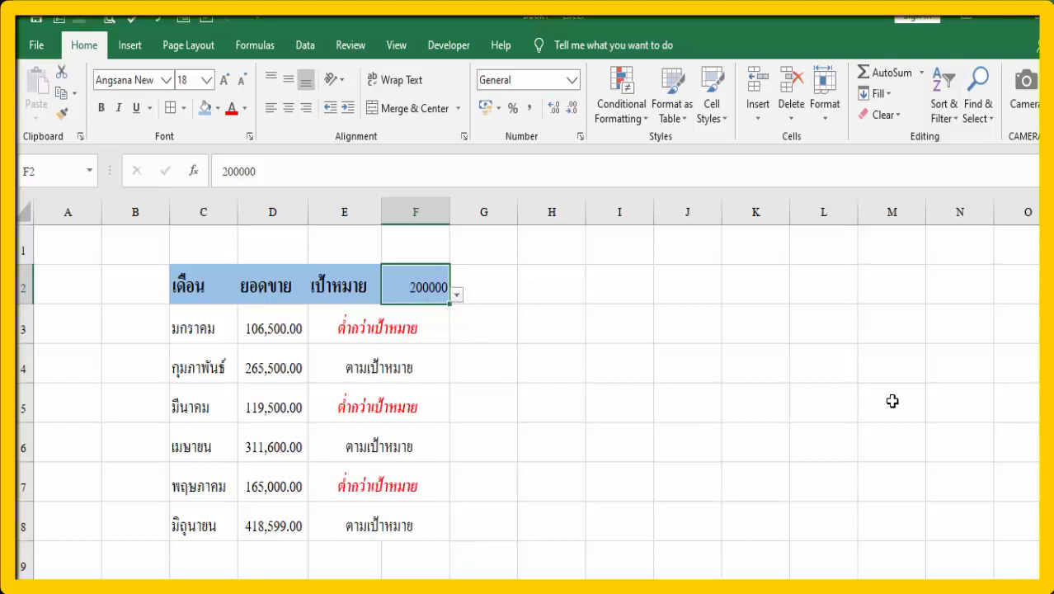
click(531, 110)
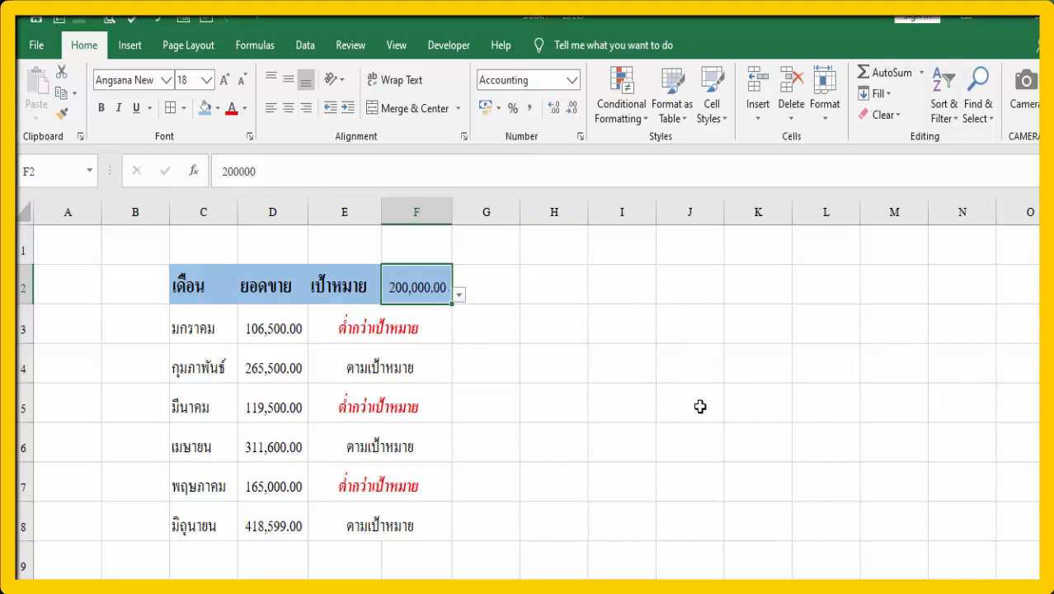
Switch the target in F2 to 100000 and then to 150000 from its validation list.
click(459, 294)
click(416, 310)
click(459, 295)
click(416, 321)
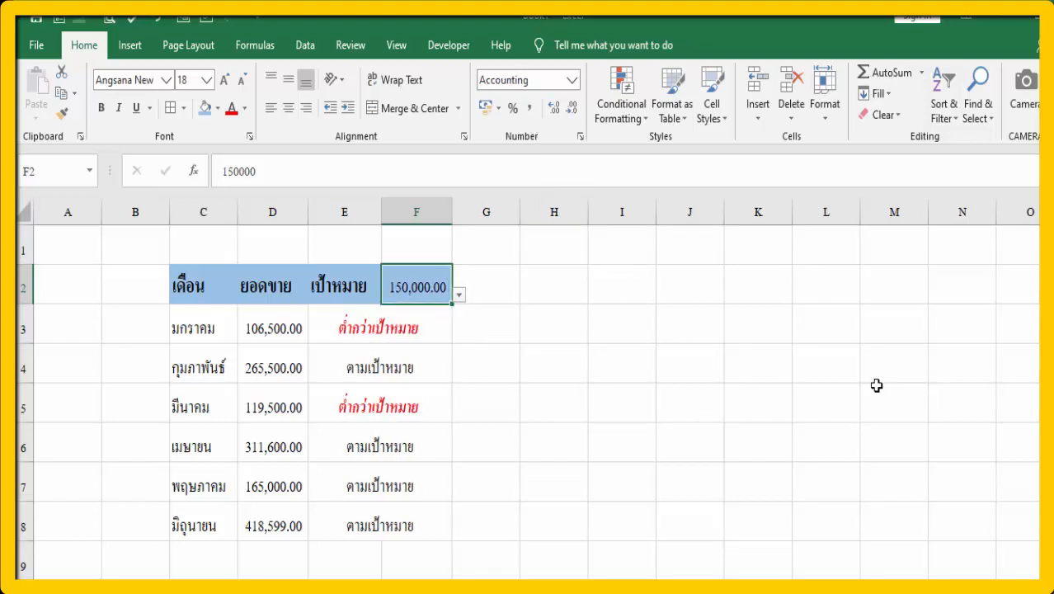
Insert a 2-D line chart with markers from the month and sales data in C2:D8.
drag(188, 280, 282, 532)
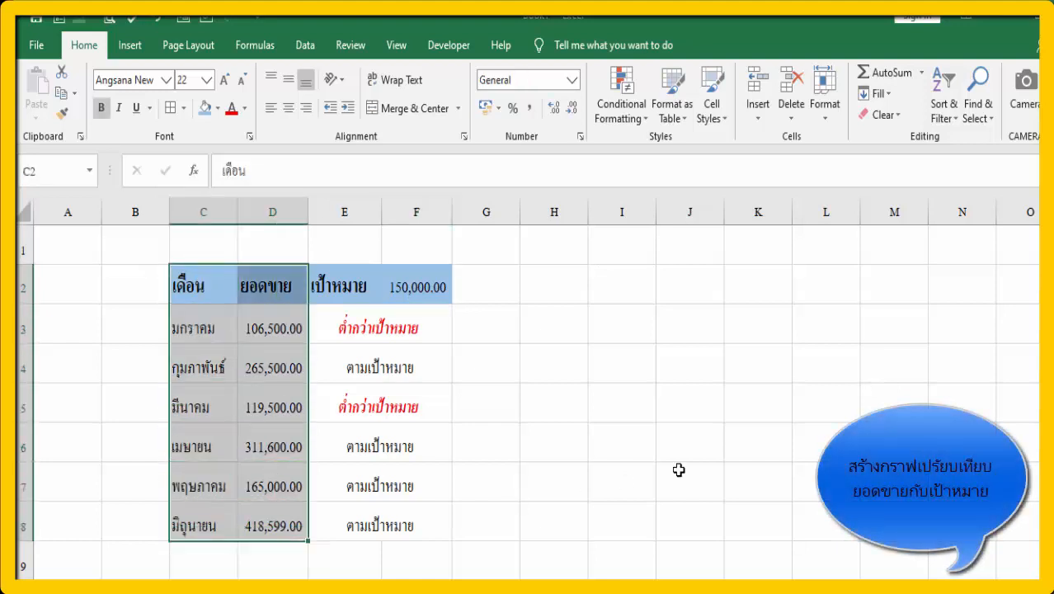
click(132, 45)
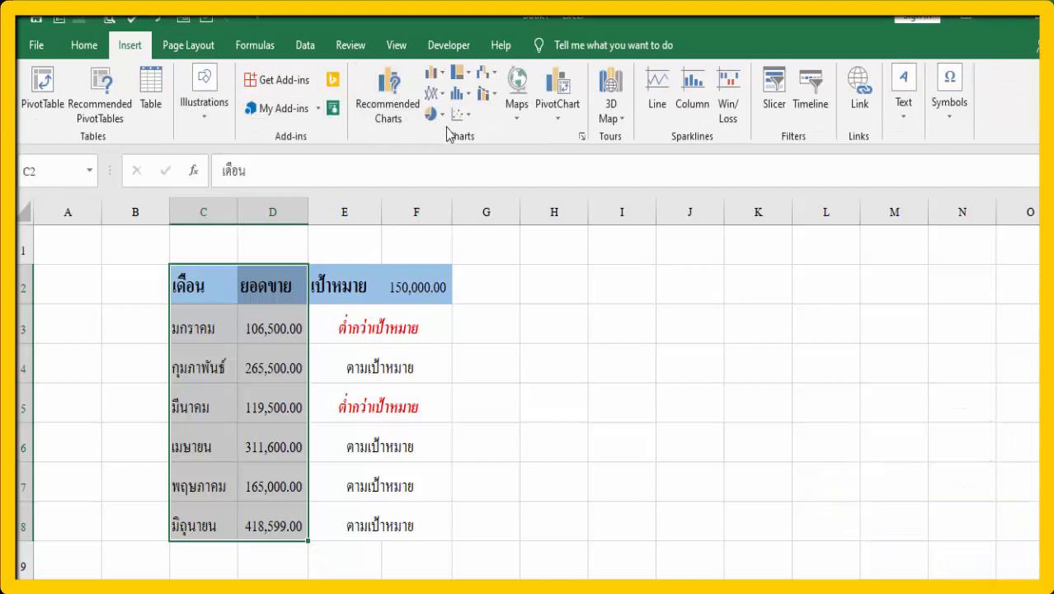
click(450, 99)
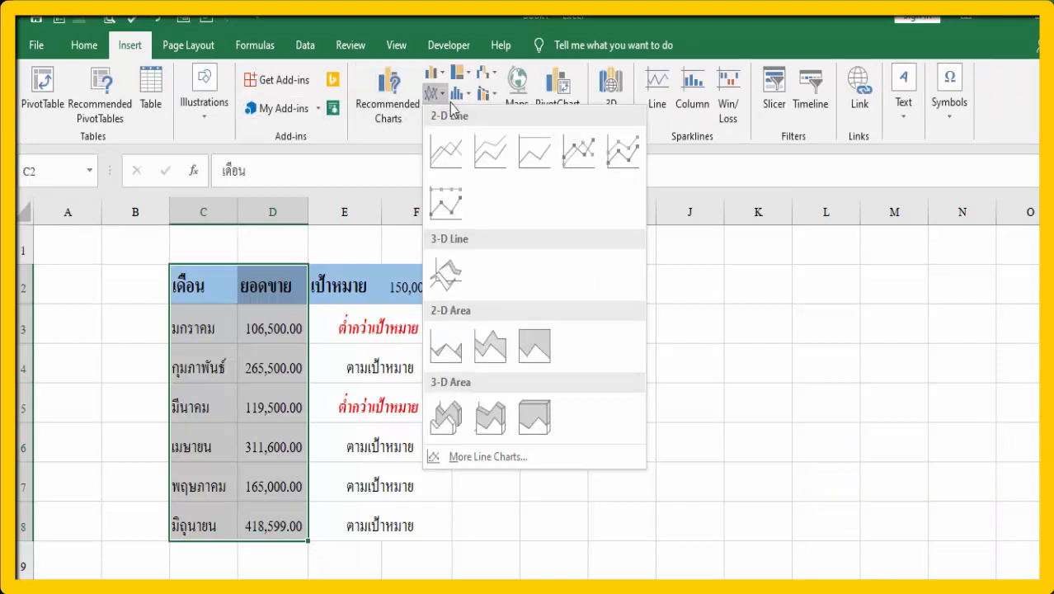
click(577, 152)
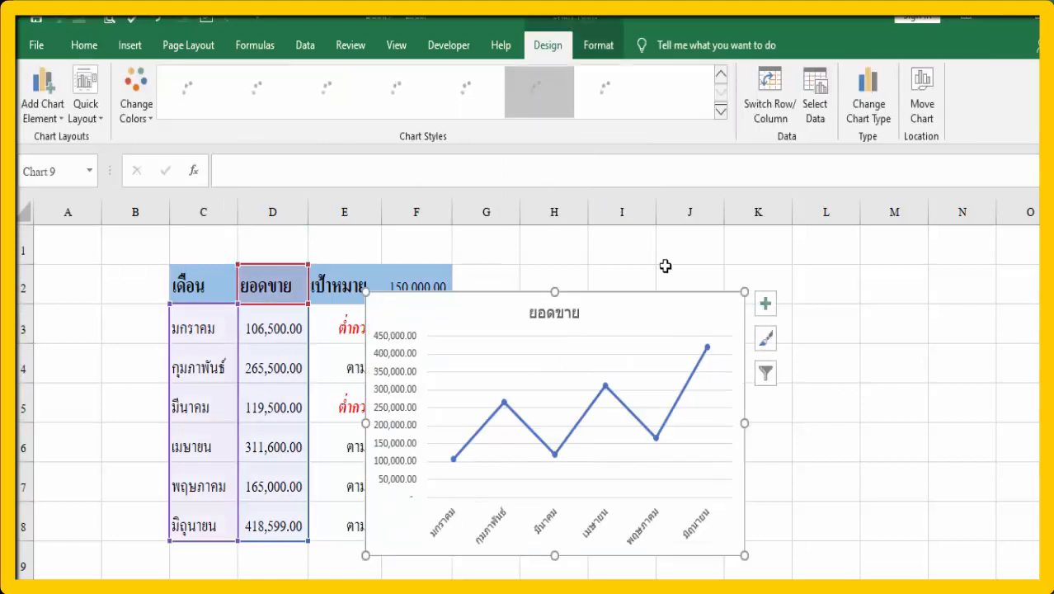
Move the chart clear of the table into columns H to M and add a new data series named from cell E2.
drag(685, 304, 817, 303)
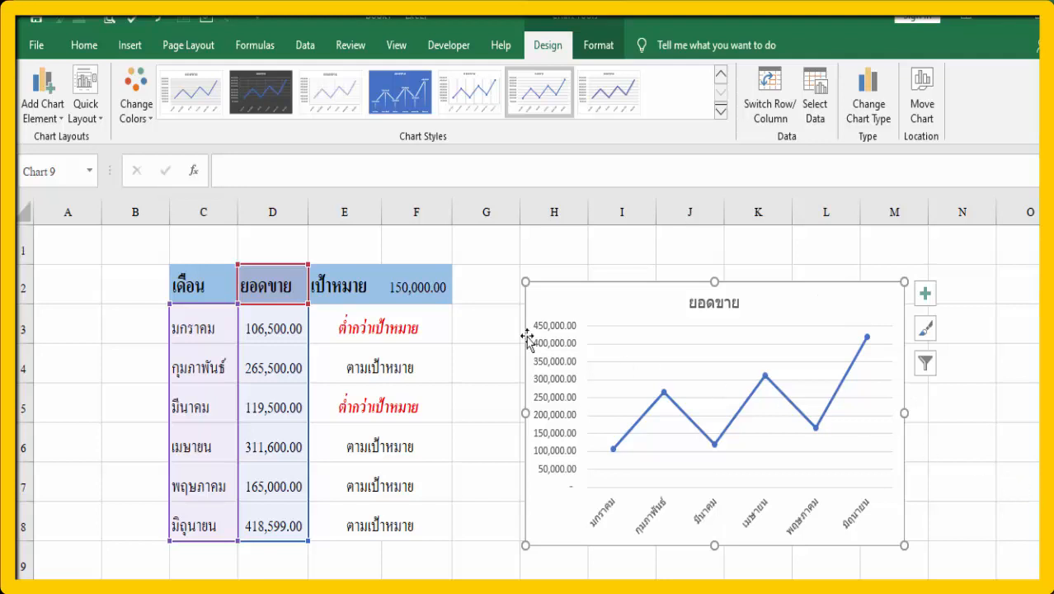
right_click(641, 308)
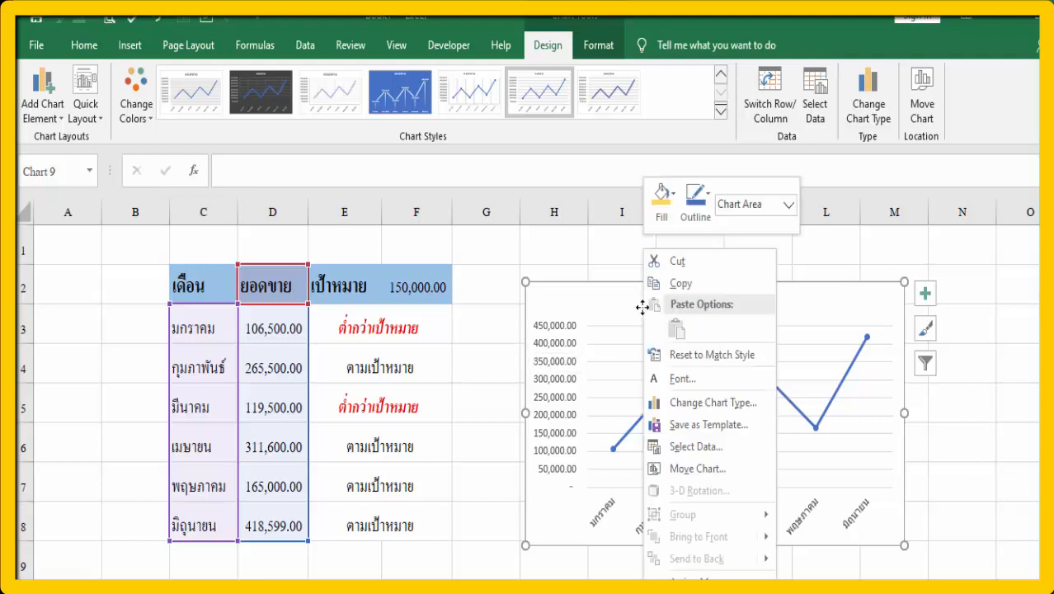
click(719, 452)
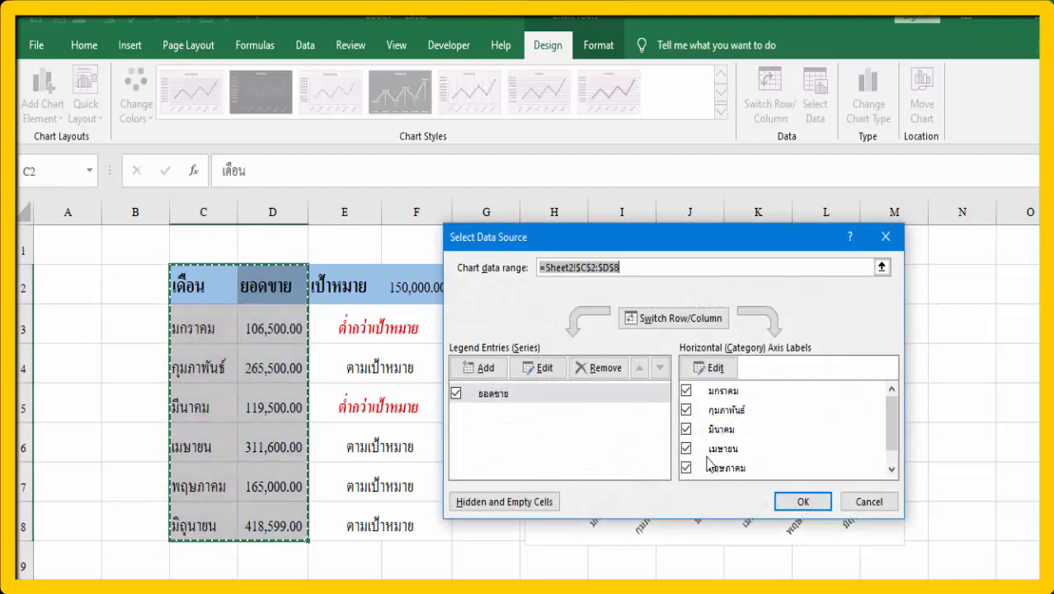
drag(687, 248, 745, 277)
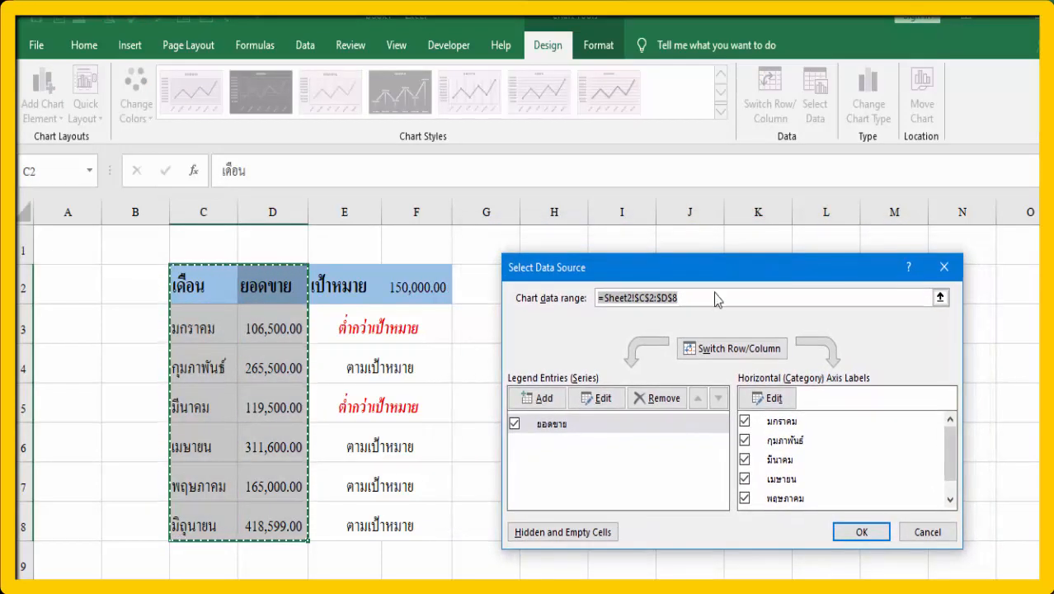
click(543, 400)
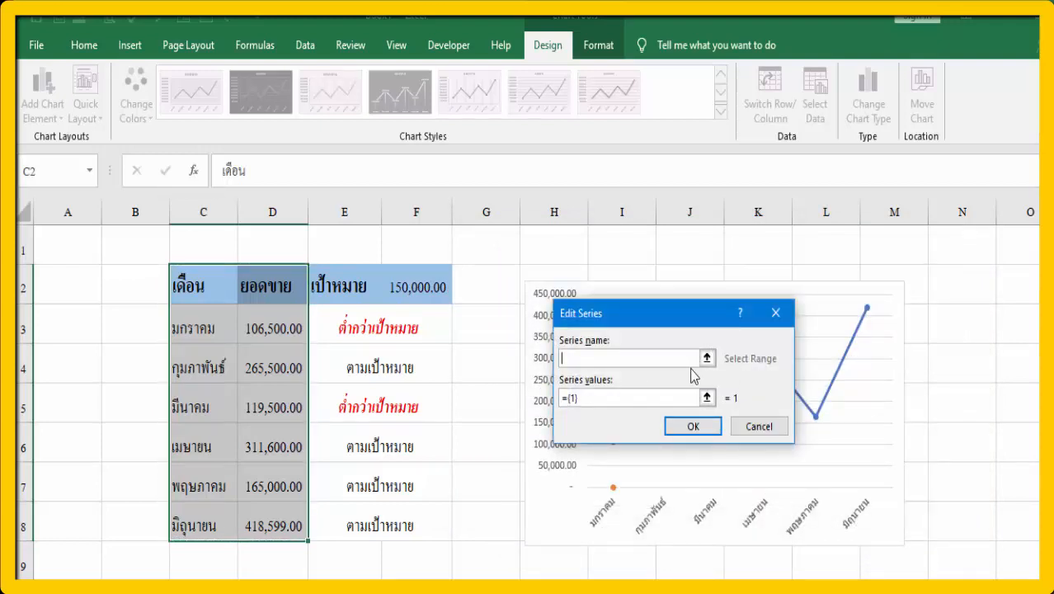
click(338, 291)
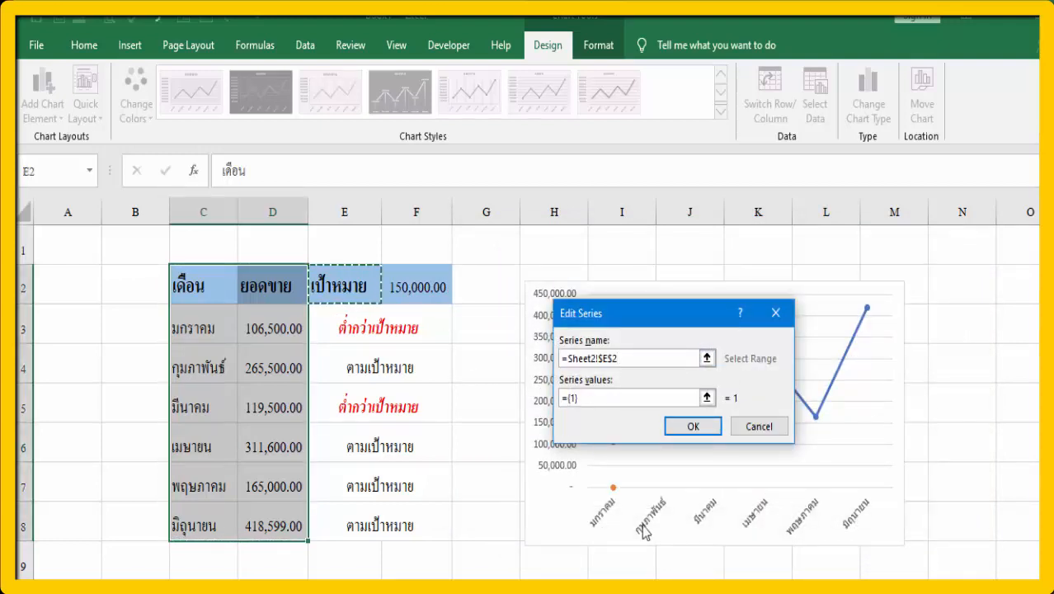
Replace the new series' default values with a reference to cell F2 and copy Sheet2!$F$2 without the equals sign.
drag(662, 396, 562, 398)
key(Delete)
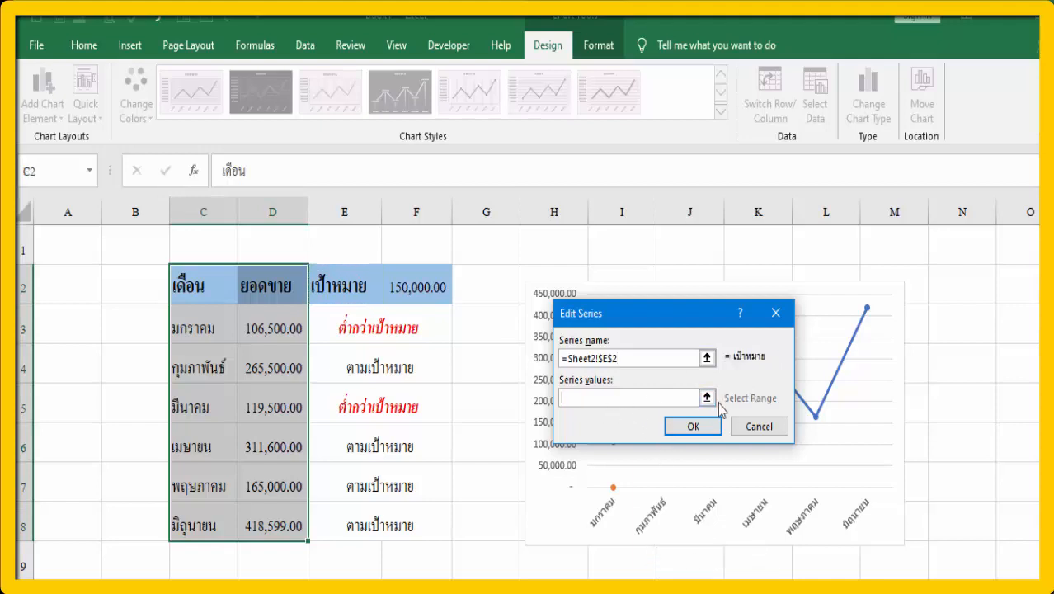
click(408, 288)
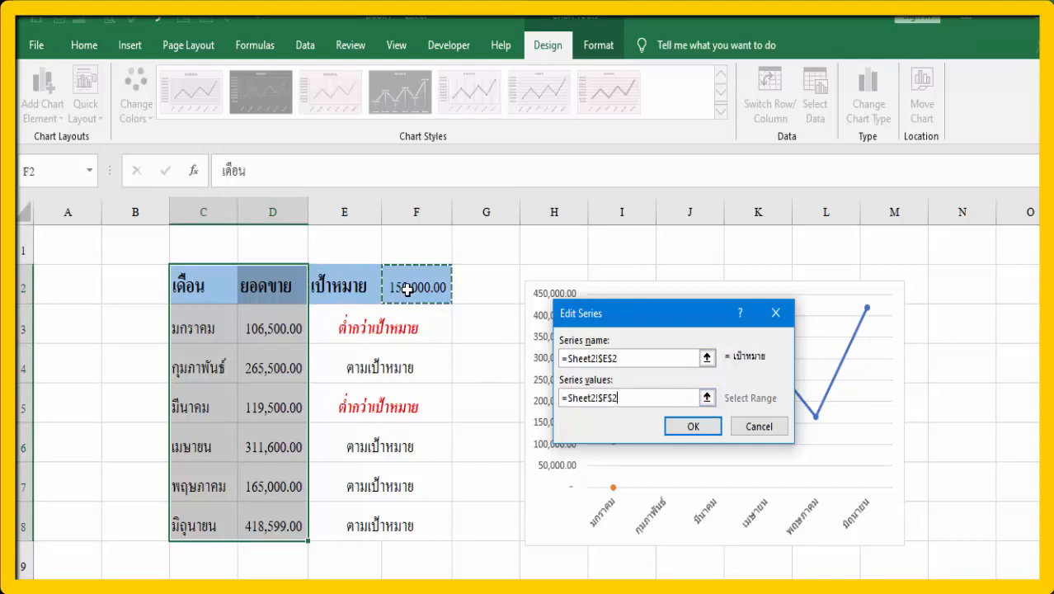
double_click(598, 394)
drag(616, 397, 572, 398)
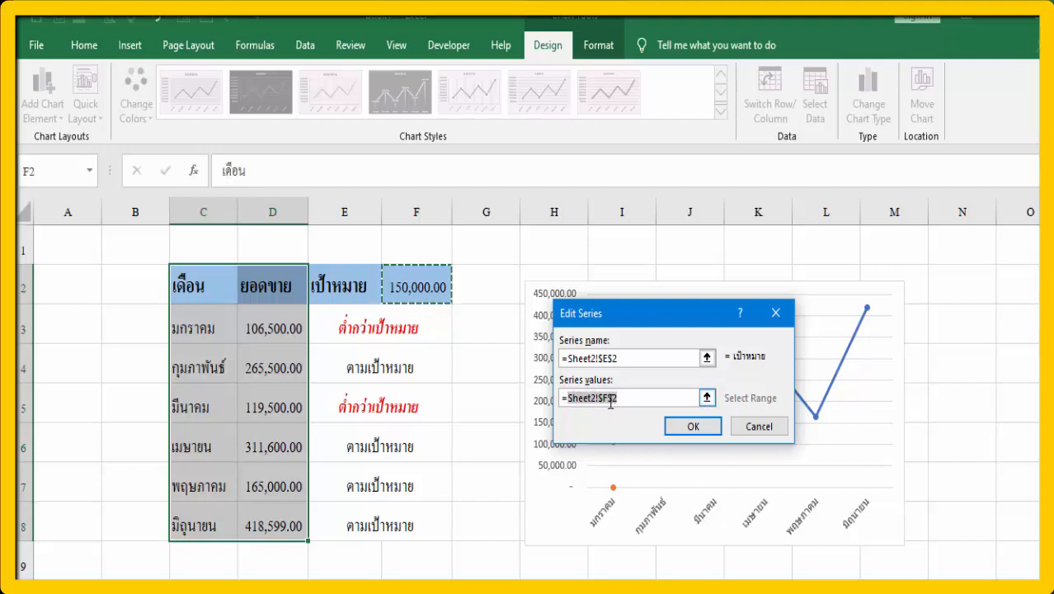
right_click(610, 402)
click(632, 435)
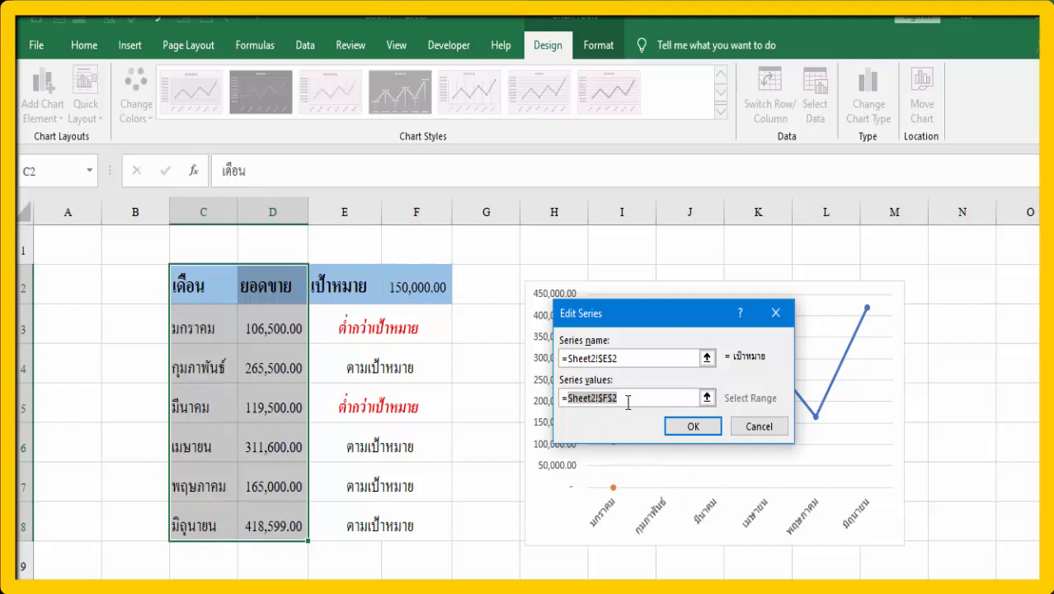
Repeat the Sheet2!$F$2 reference, separated by commas, until the series has six values, one per month, and apply the chart's data source.
click(627, 400)
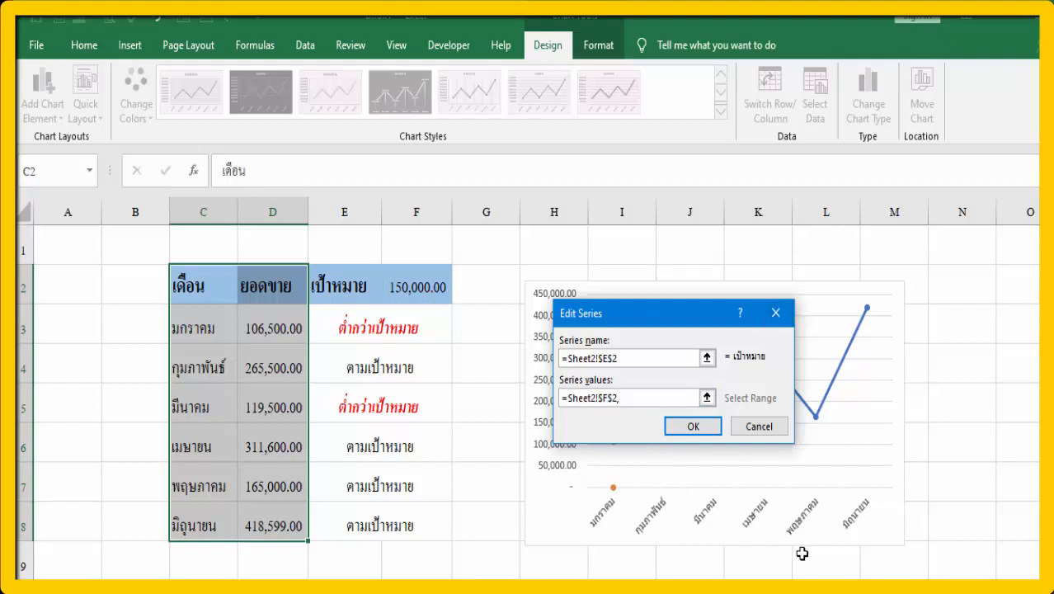
right_click(630, 397)
click(660, 449)
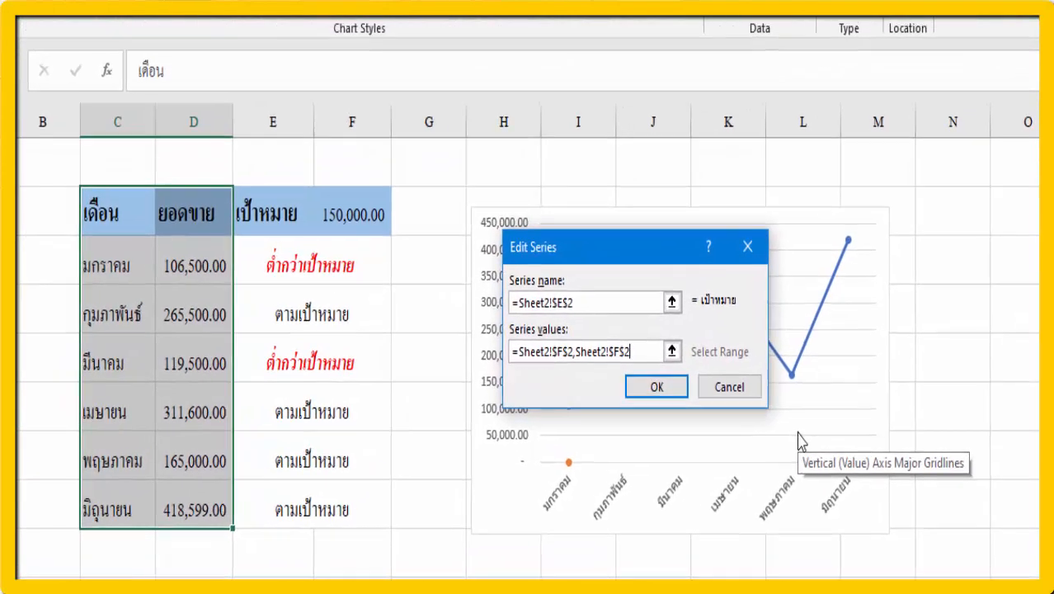
text(,)
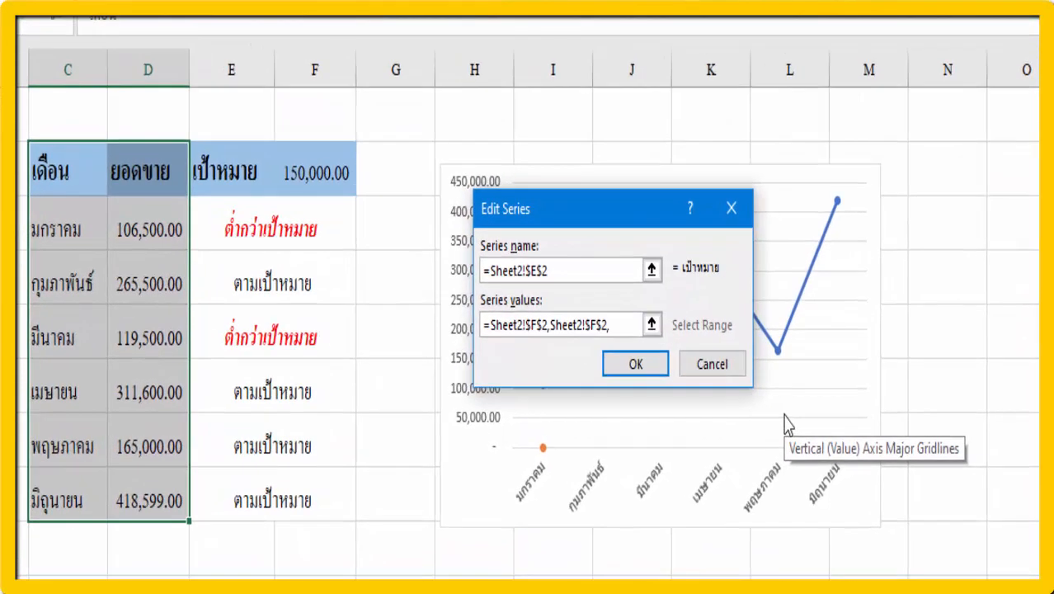
right_click(621, 323)
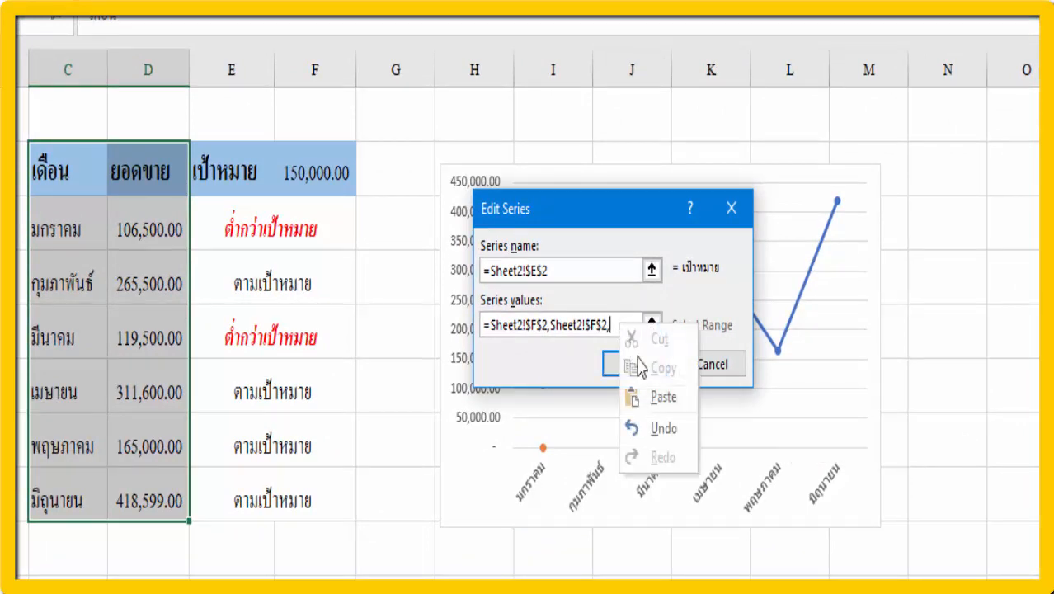
click(661, 393)
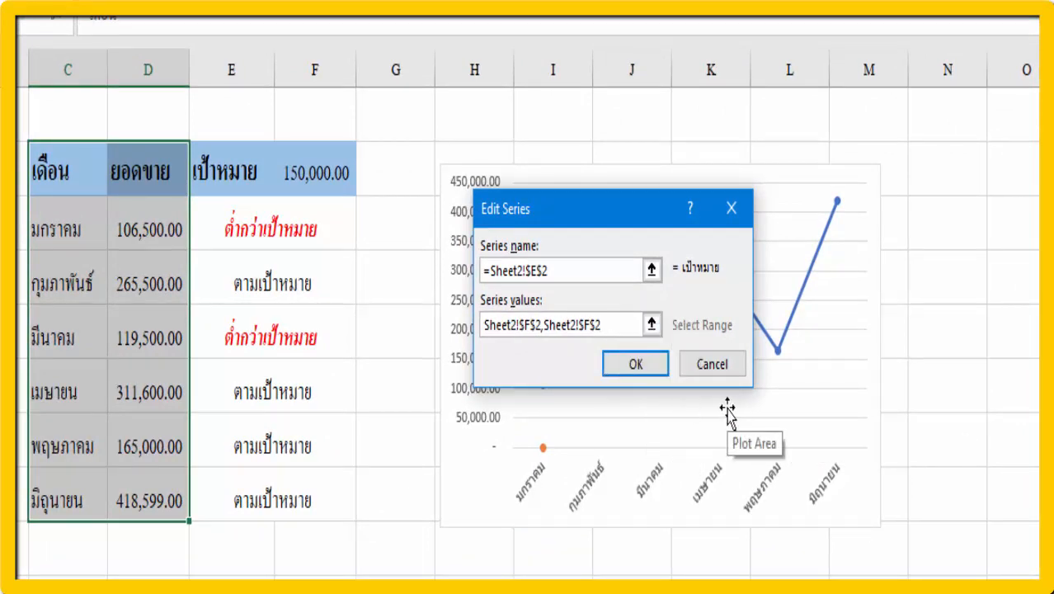
right_click(608, 324)
click(641, 394)
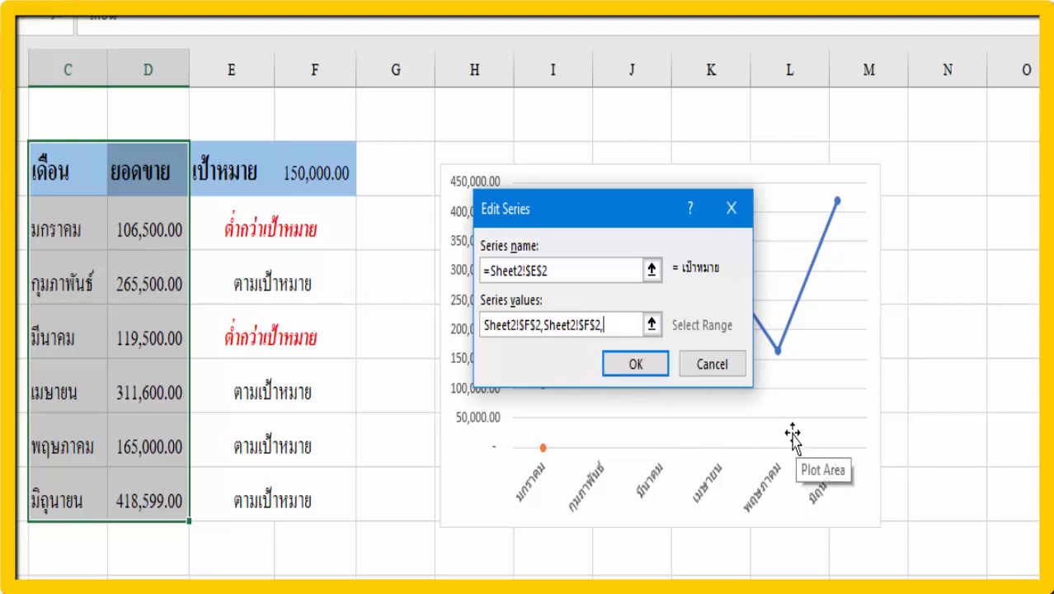
text(,)
right_click(610, 323)
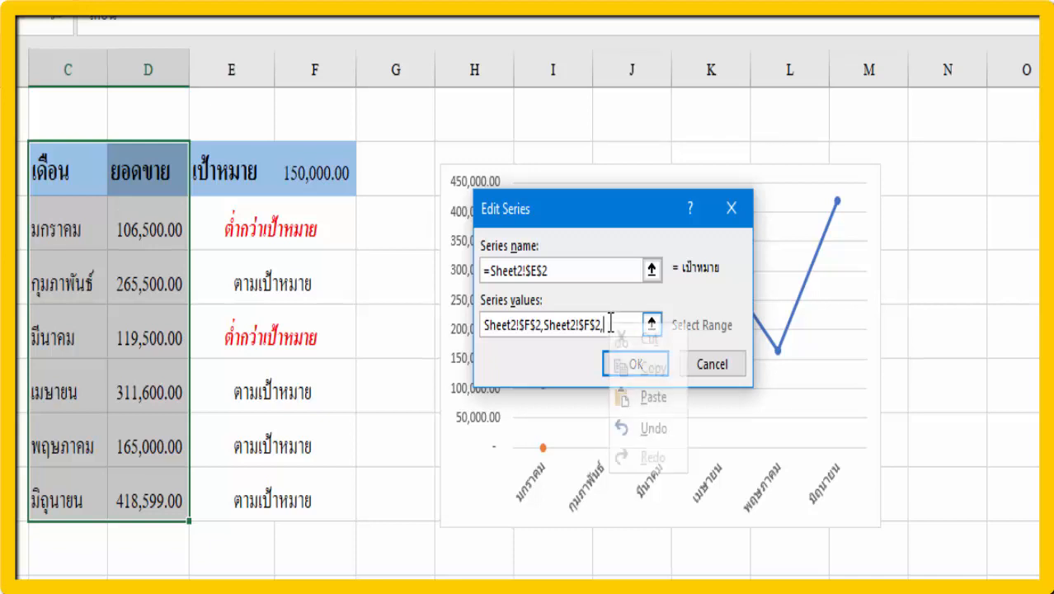
click(620, 395)
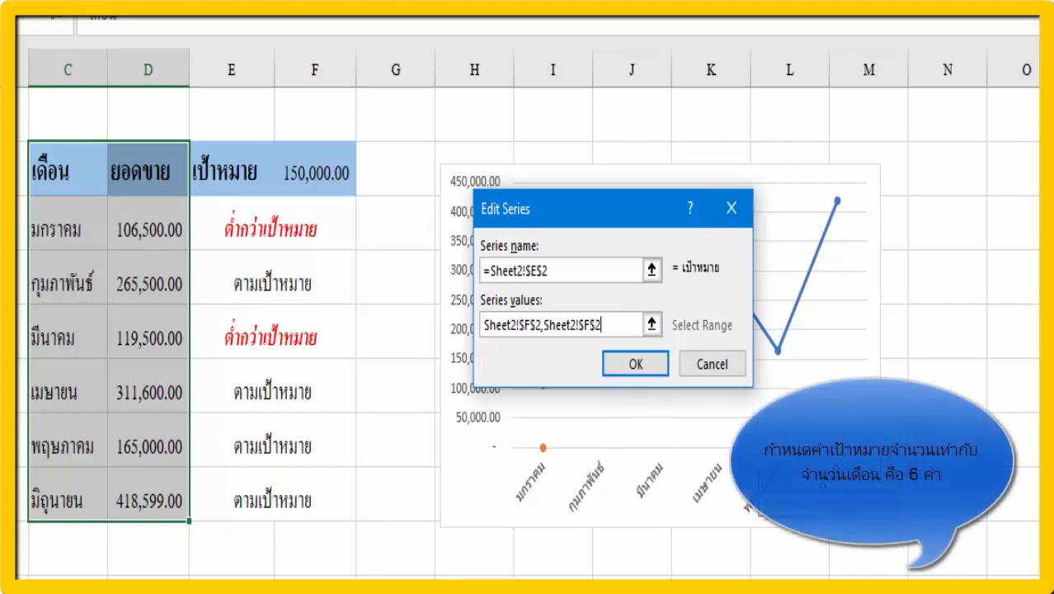
right_click(607, 326)
click(632, 400)
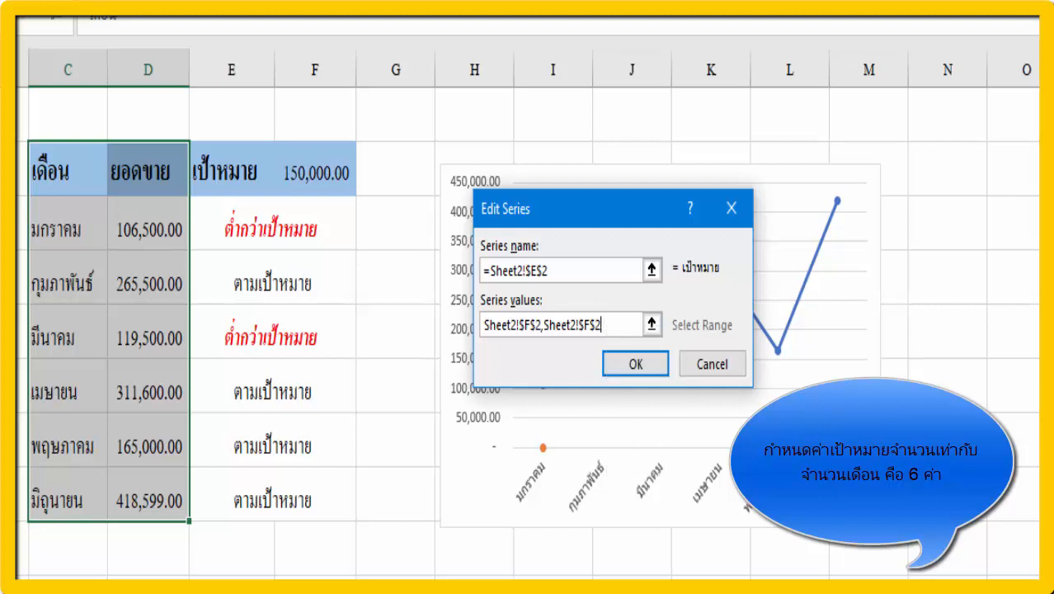
click(637, 364)
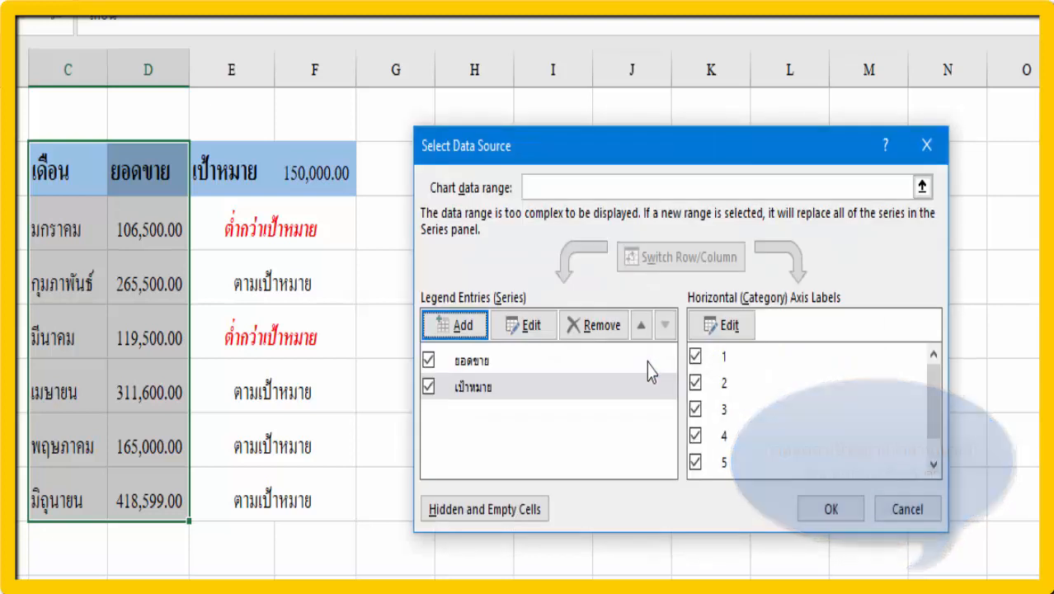
click(836, 514)
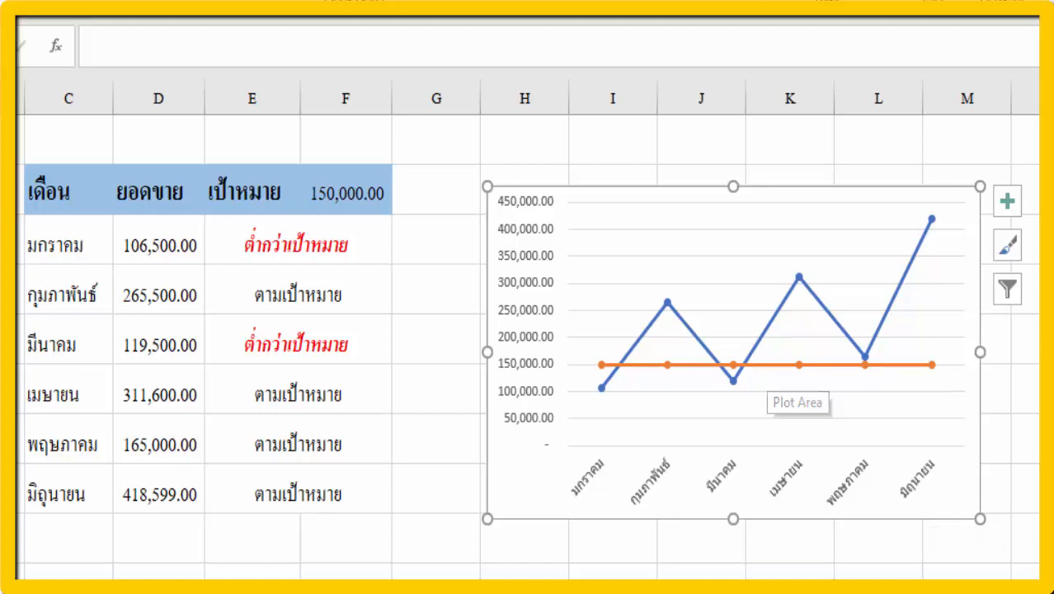
Switch the target in F2 to 100000, then 150000, and finally 200000 to test the chart's target line.
click(1043, 359)
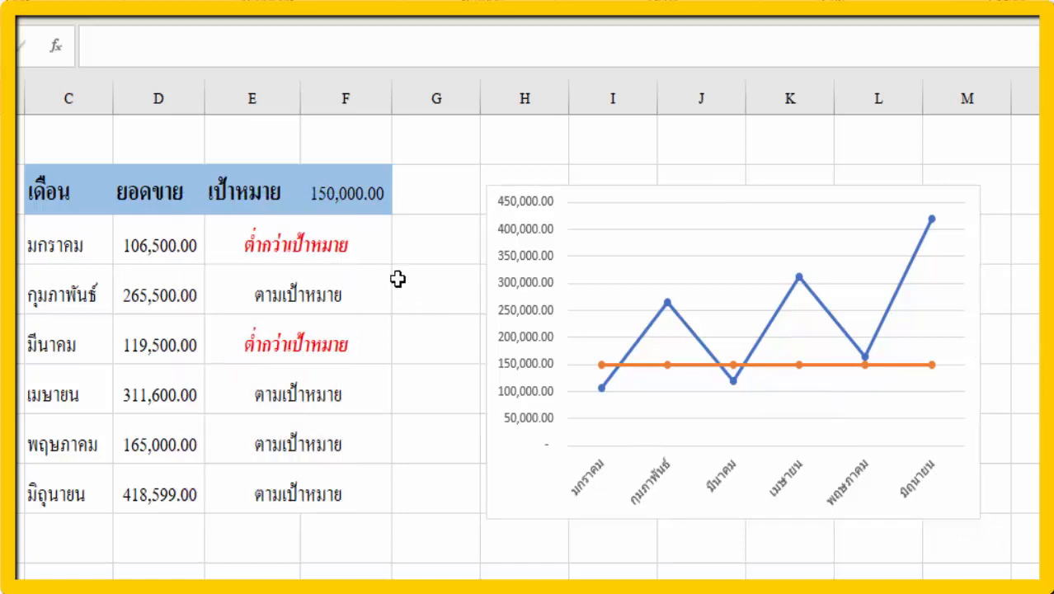
click(376, 195)
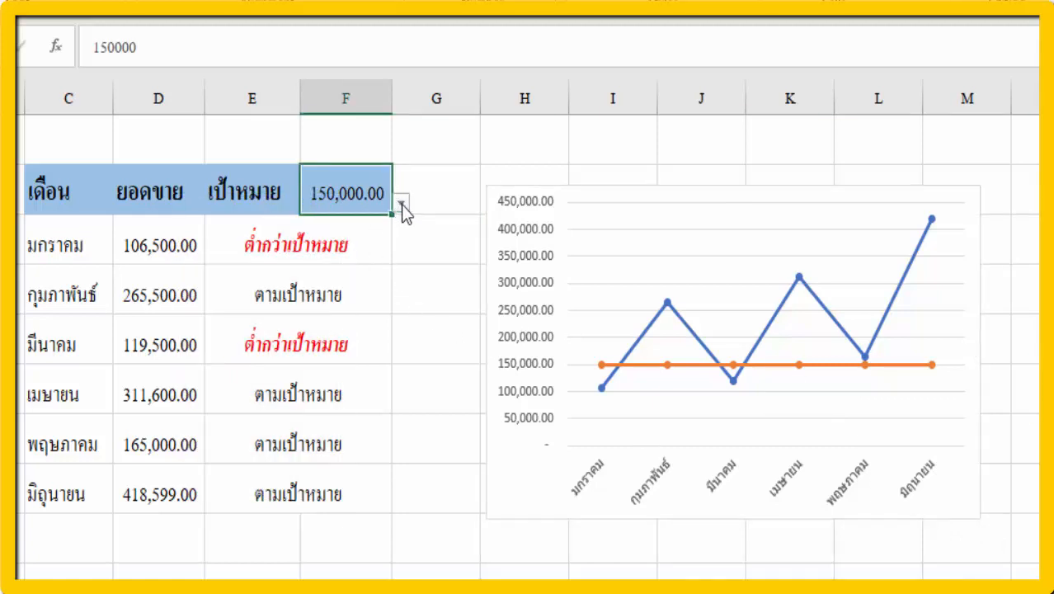
click(402, 203)
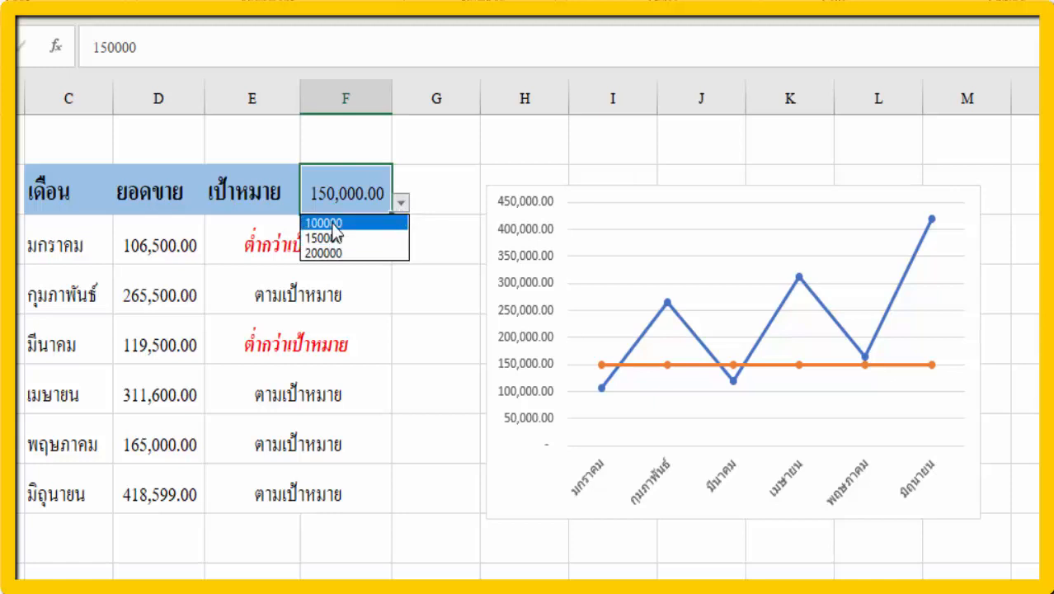
click(330, 223)
click(401, 203)
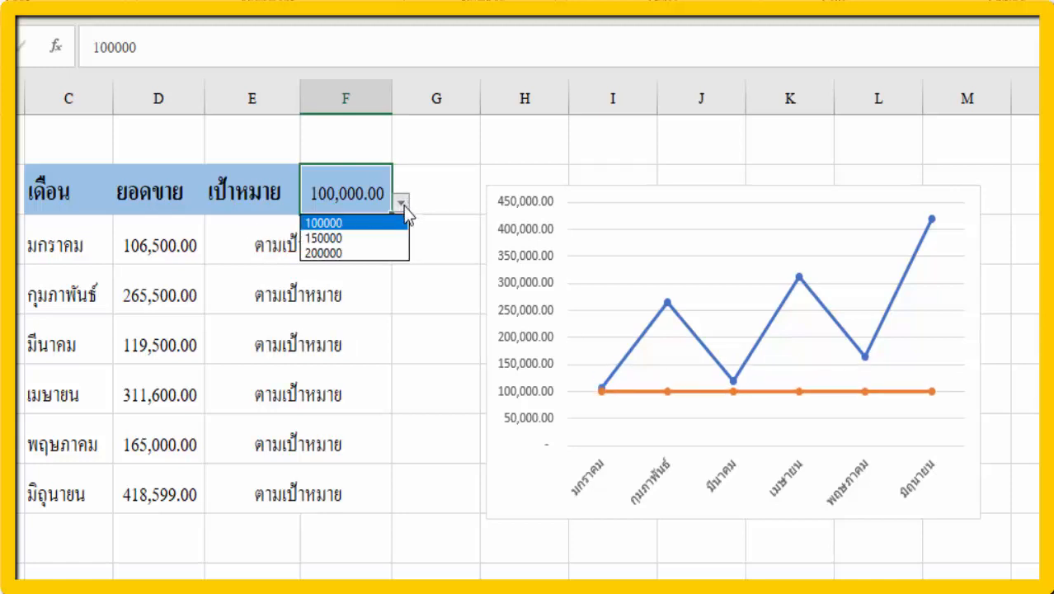
click(355, 236)
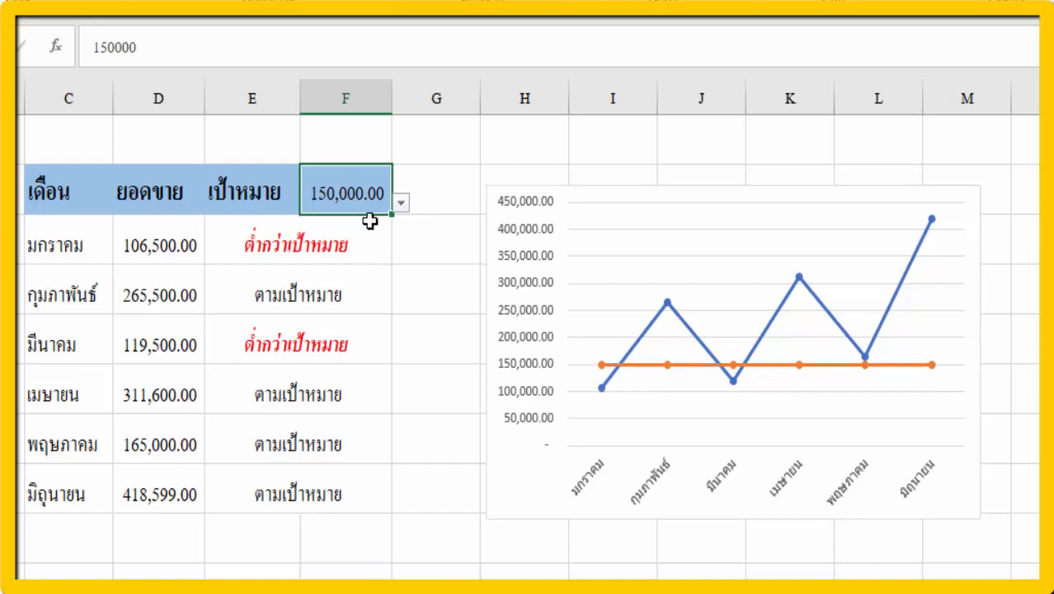
click(402, 203)
click(358, 253)
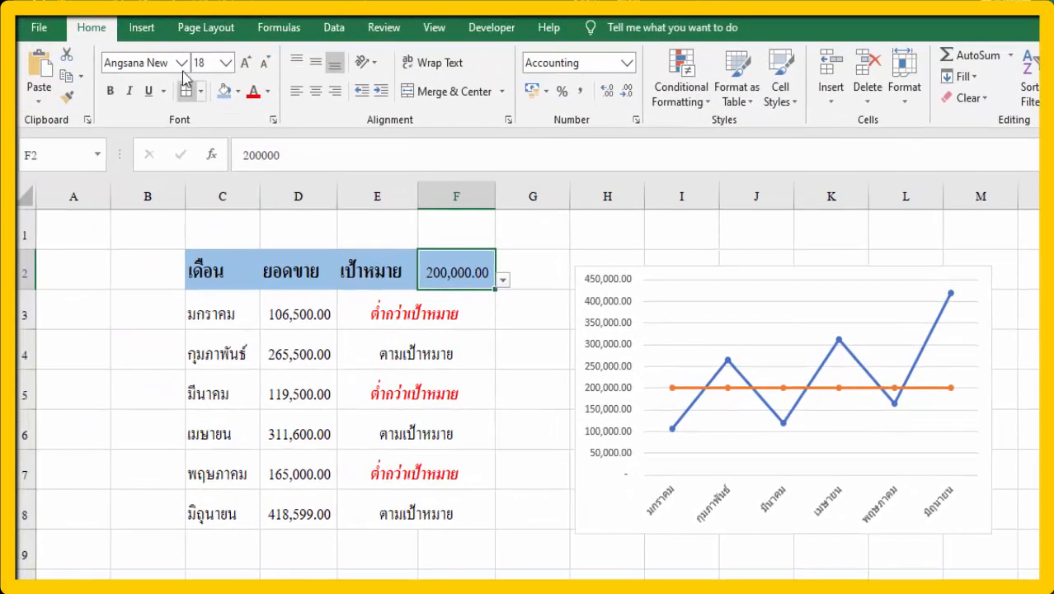
Add 300000 to the source of F2's data validation list, making it 100000,150000,200000,300000.
click(336, 30)
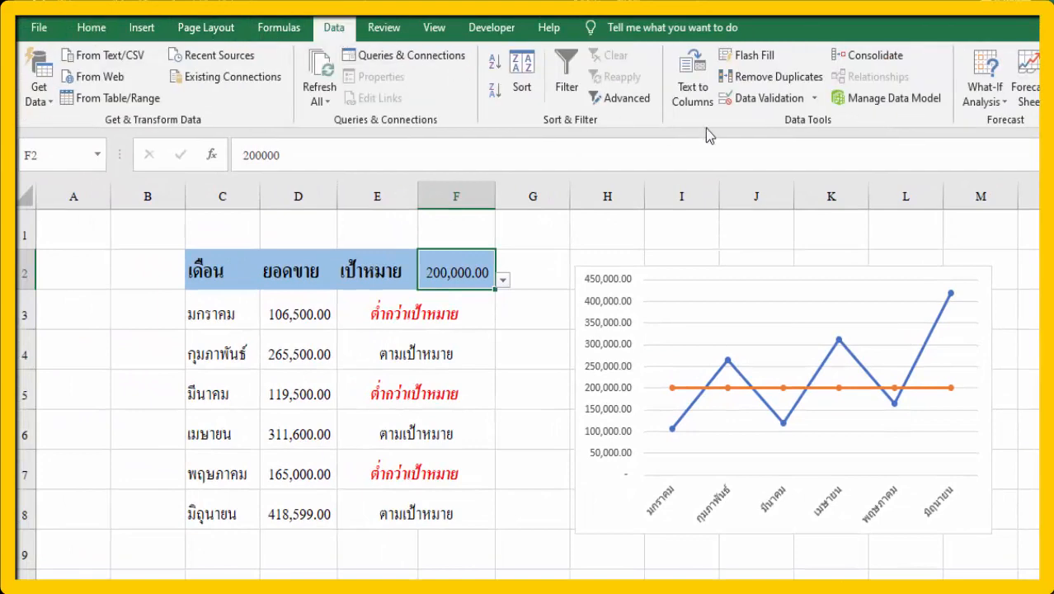
click(800, 103)
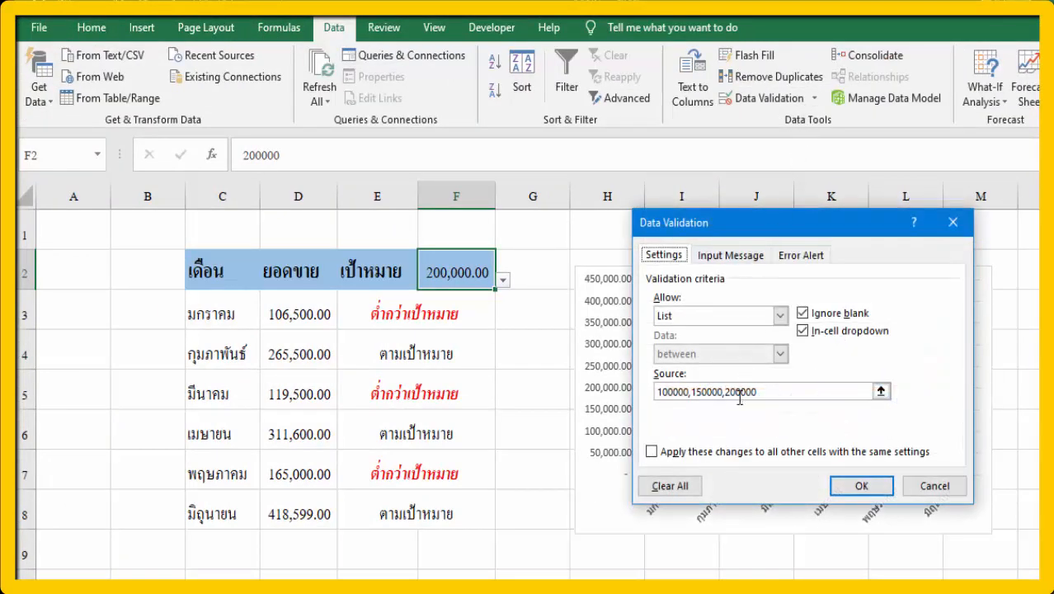
click(775, 394)
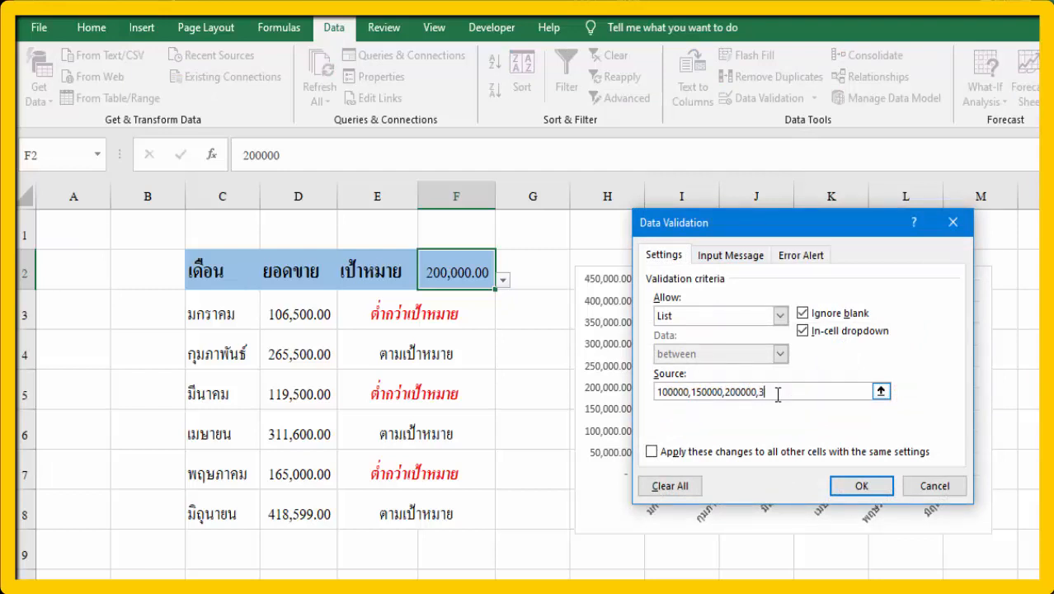
text(,30000)
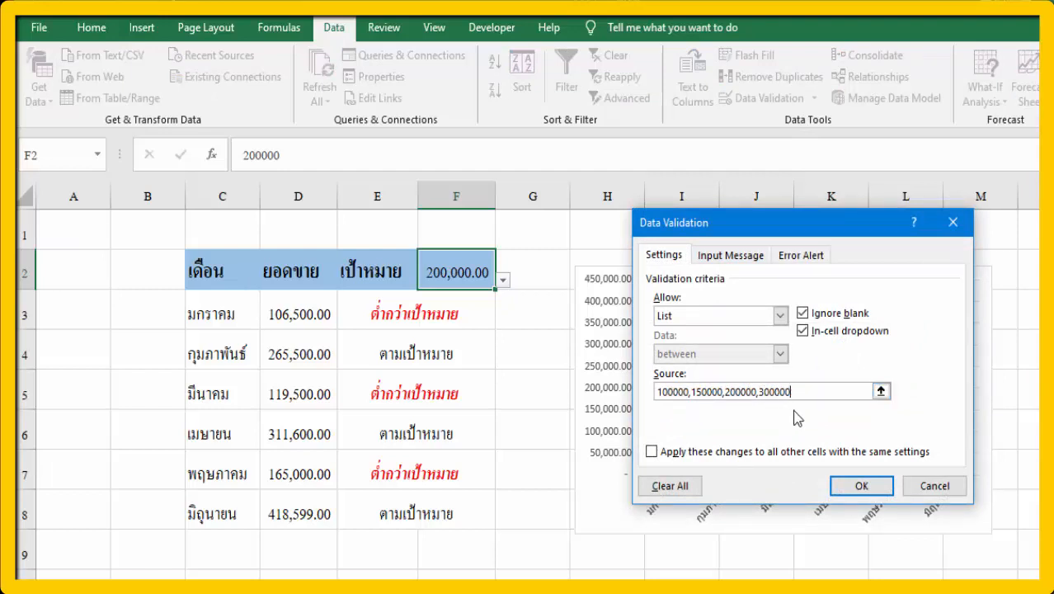
text(0)
click(863, 486)
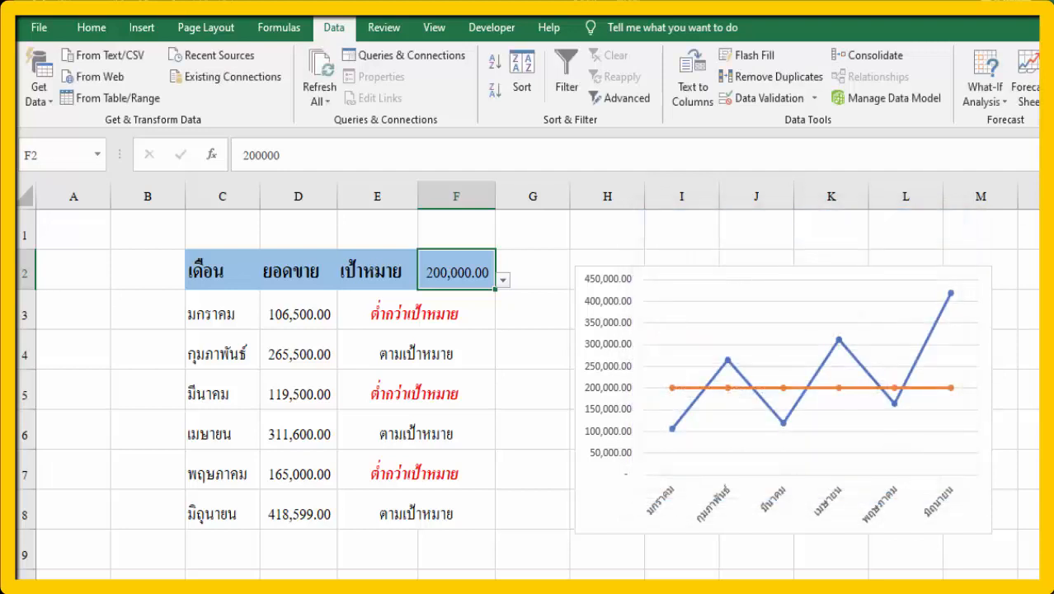
Try the 300000 target in F2 and return the cell to 200000.
click(502, 281)
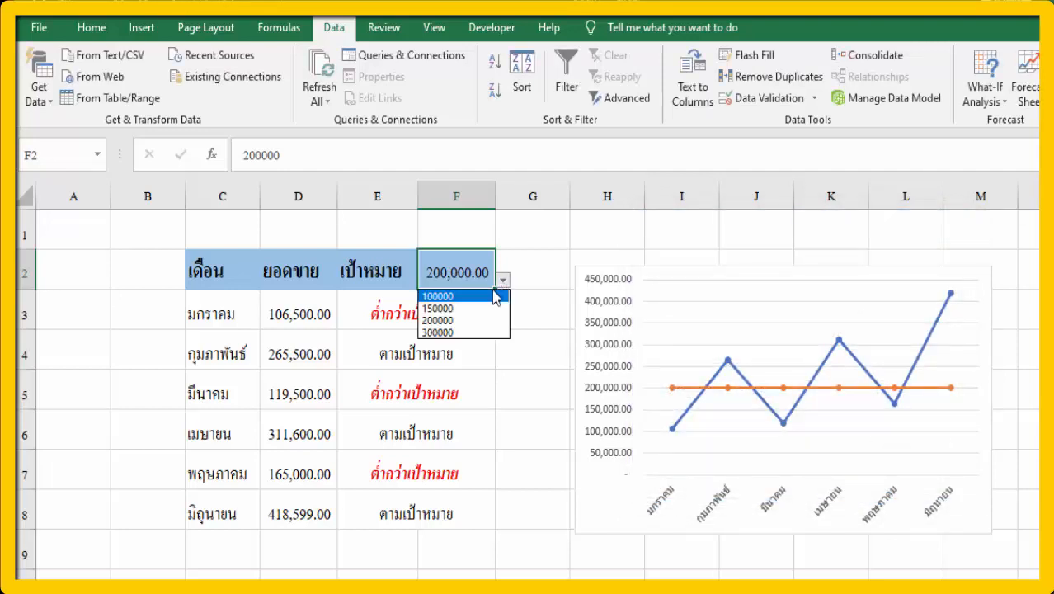
click(439, 333)
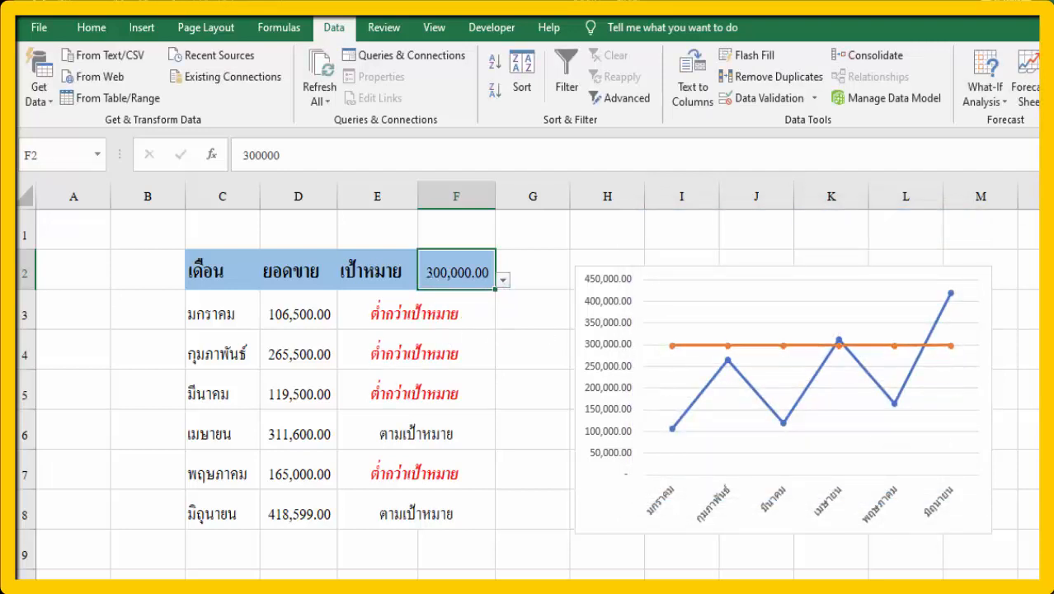
click(502, 281)
click(458, 322)
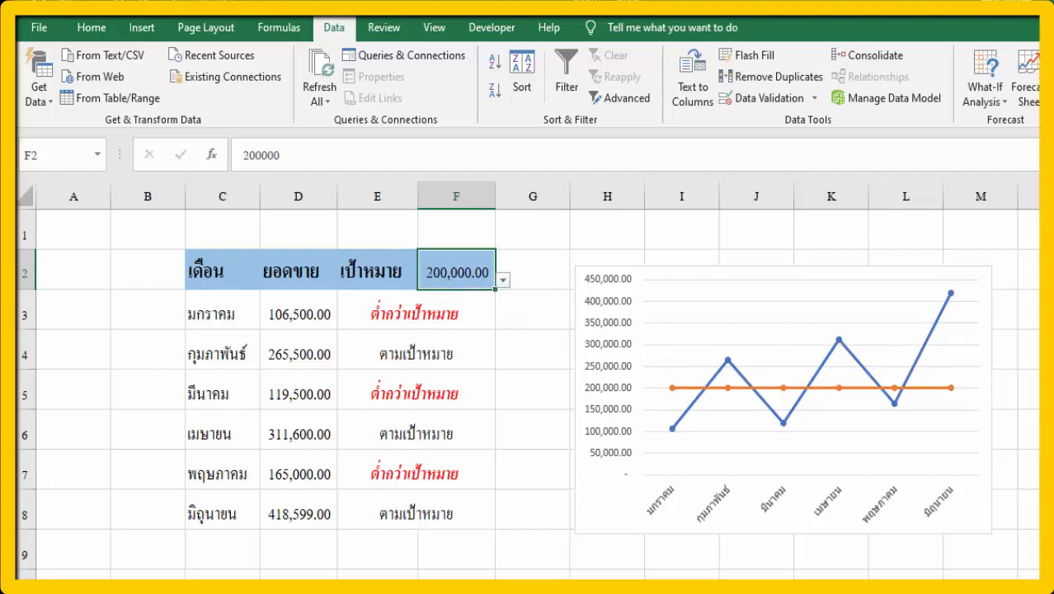